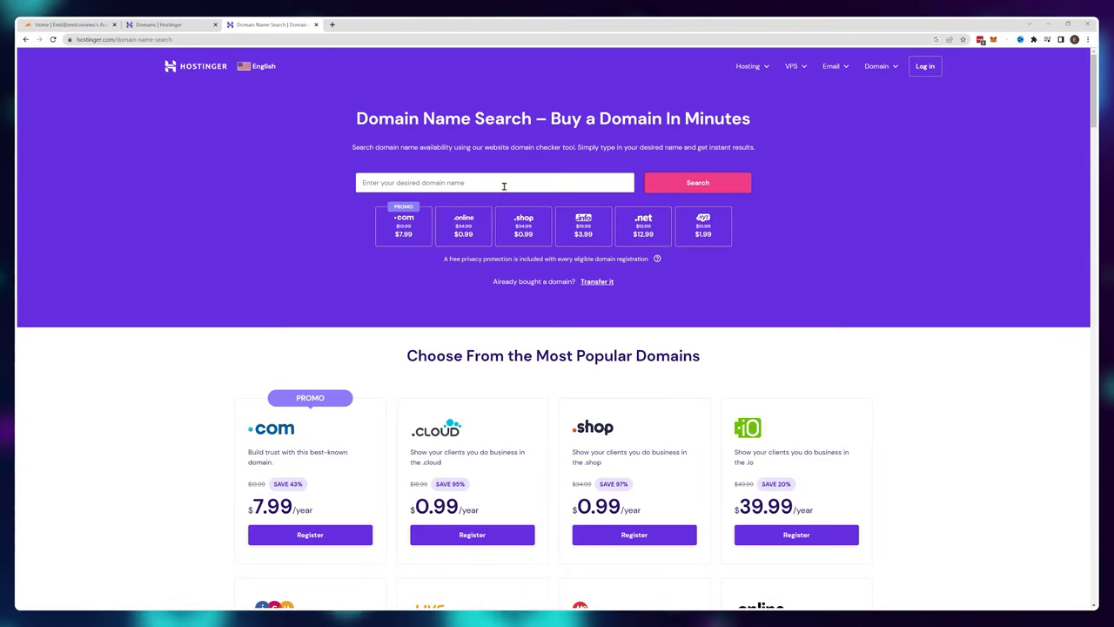
- Search Hostinger for emitdomains.com, which shows as available at $7.99/yr
type("emitdoma")
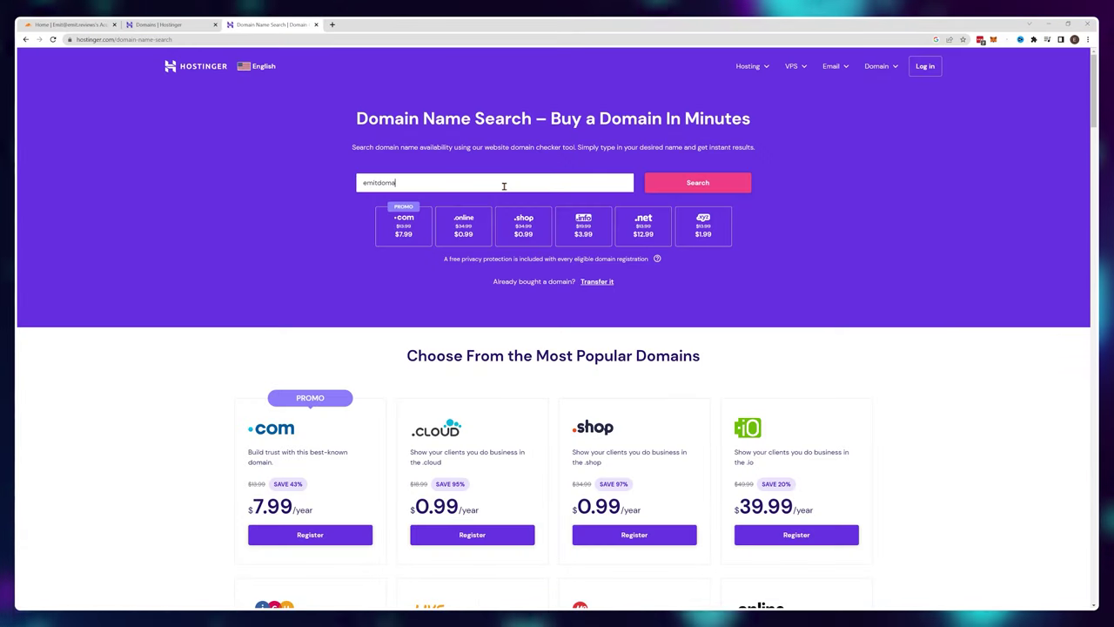
type("ins.com")
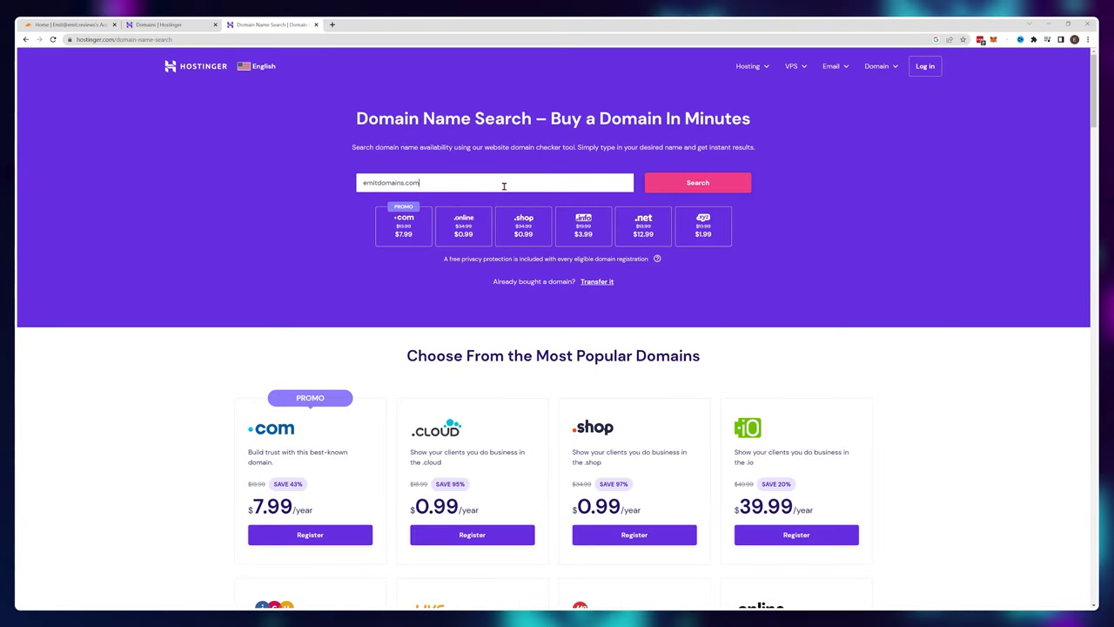
key("Return")
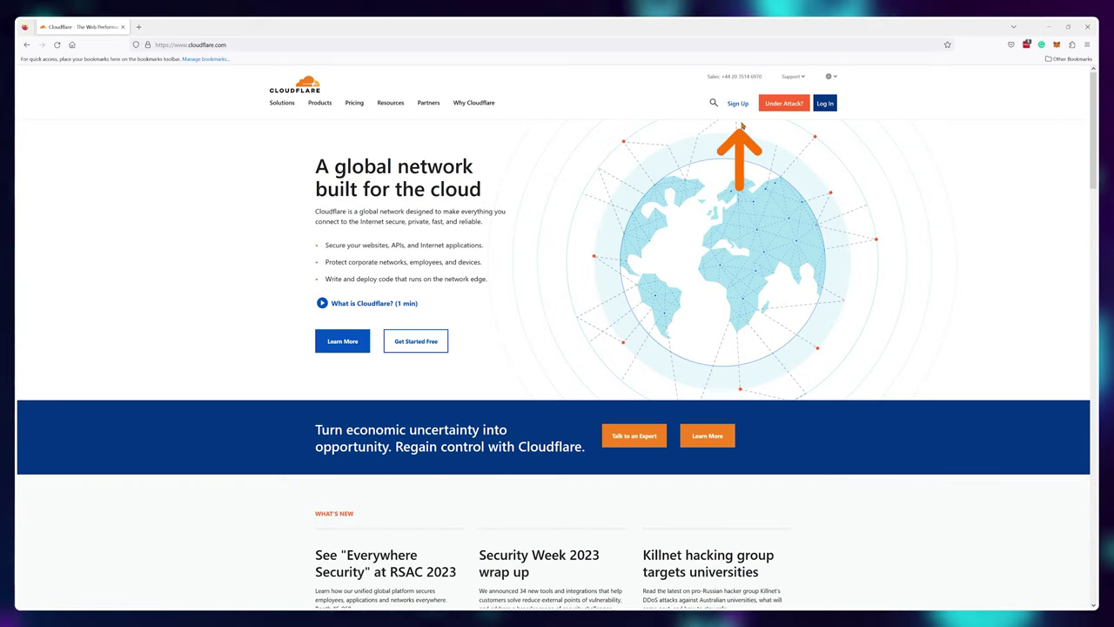
- Add emitemail.com to Cloudflare on the Free plan and accept the scanned DNS records to reach the nameserver page
left_click(736, 105)
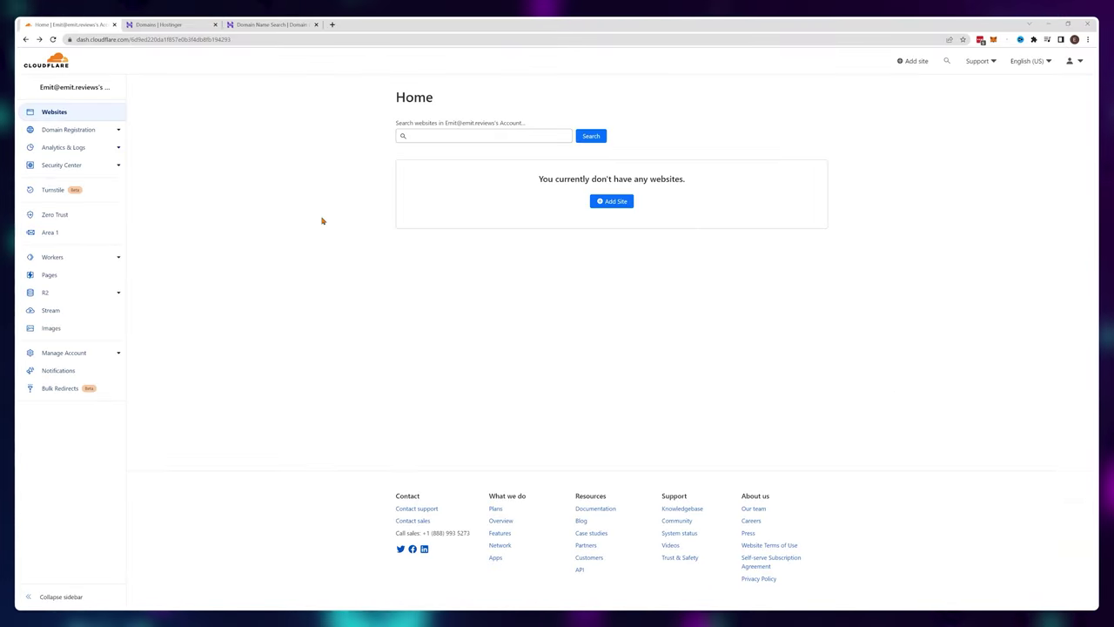
left_click(612, 202)
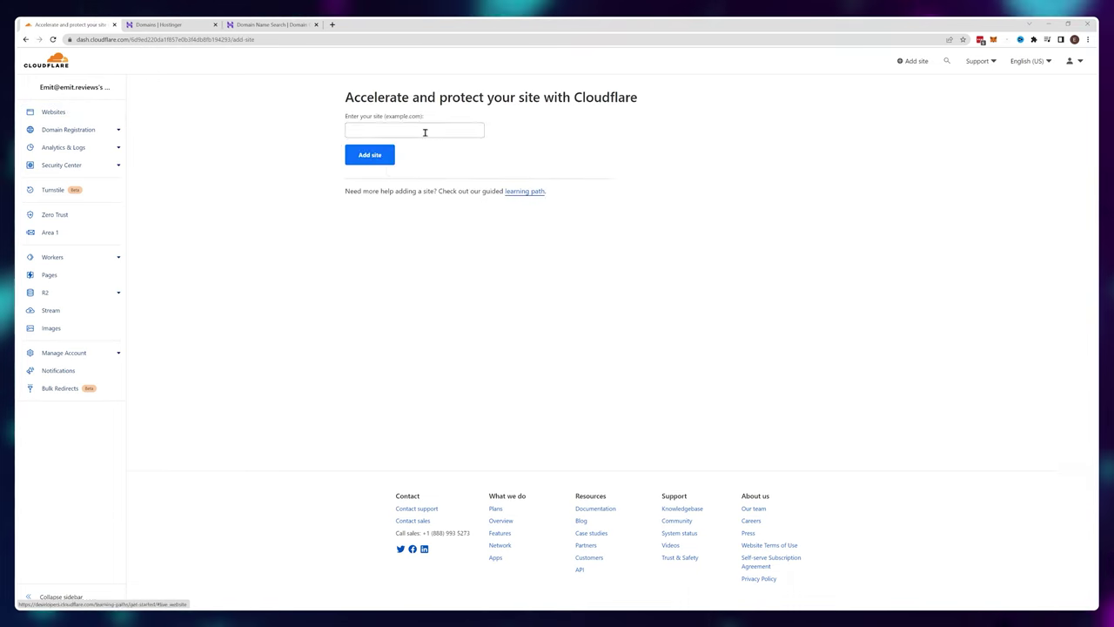
left_click(422, 128)
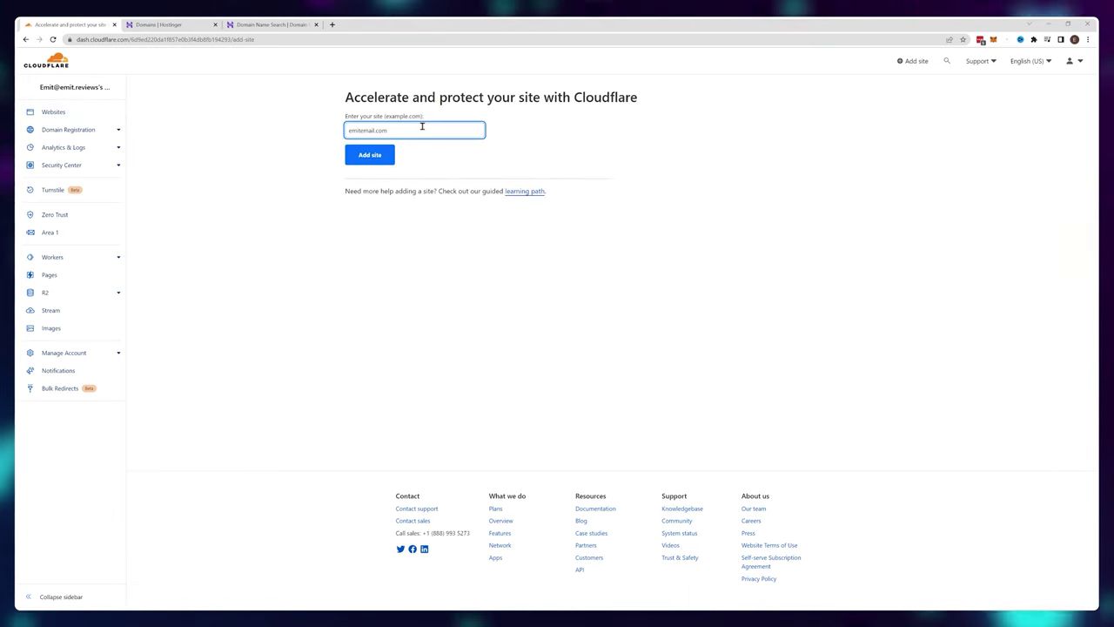
key("Return")
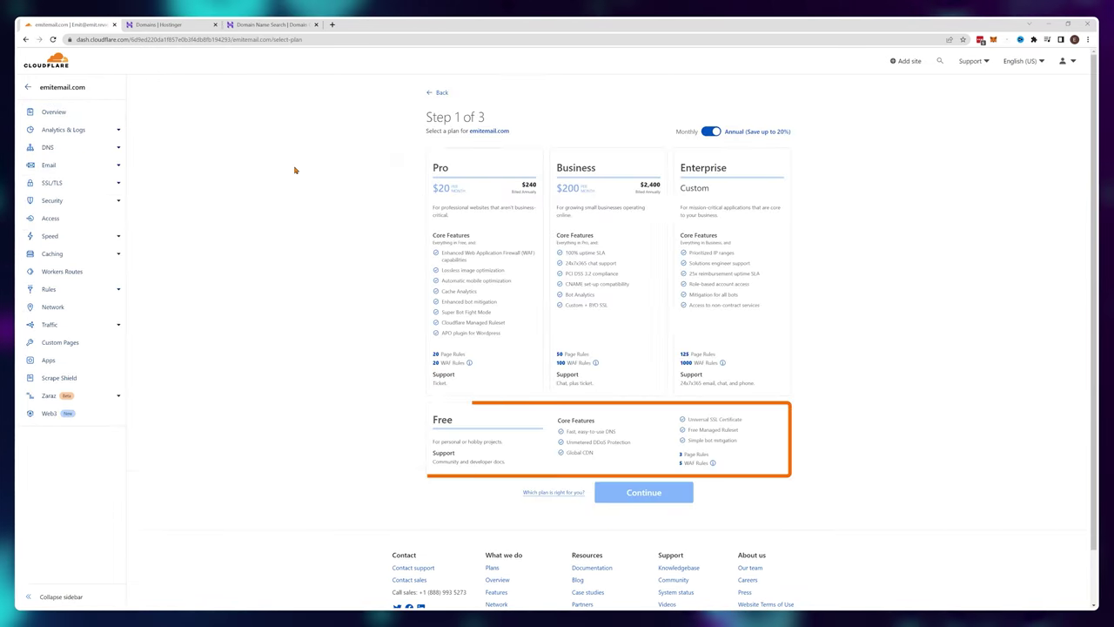
left_click(641, 427)
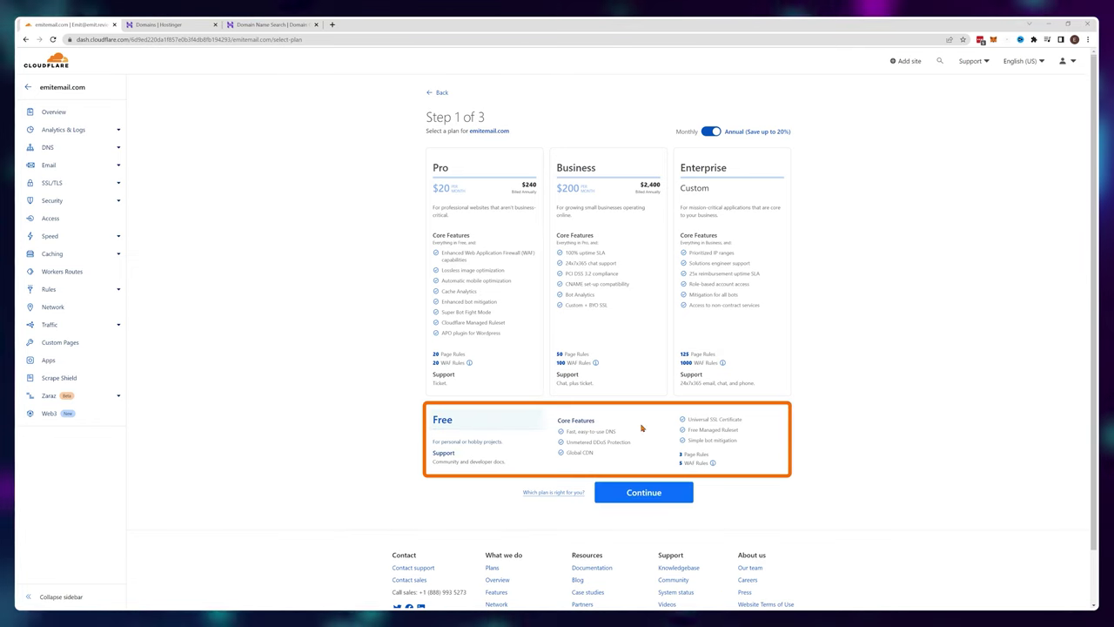
left_click(662, 494)
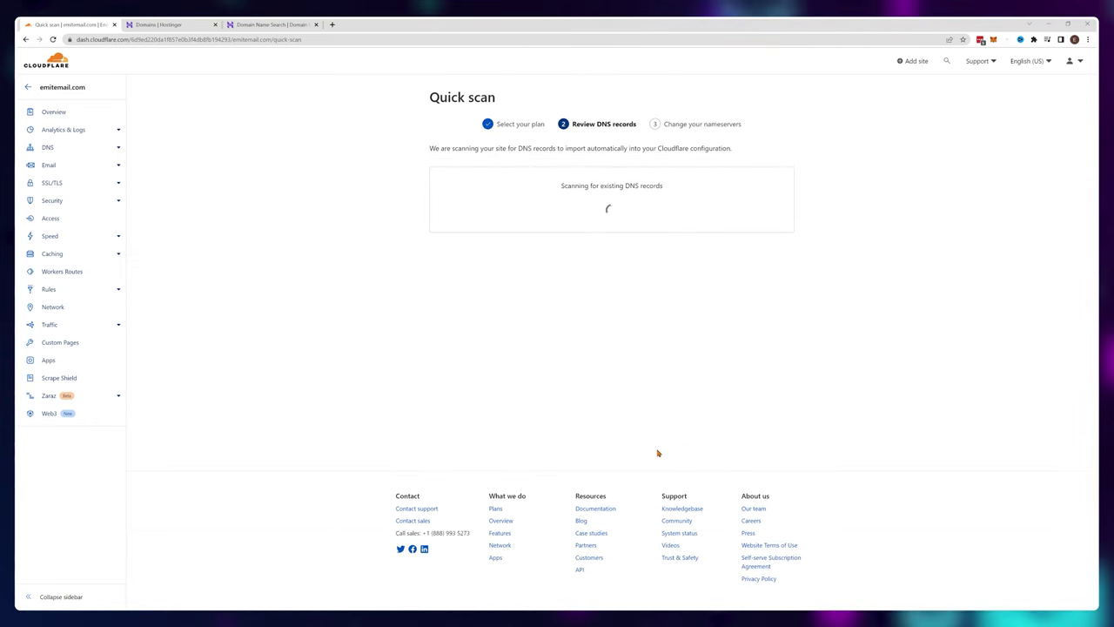
scroll(813, 377, "down", 3)
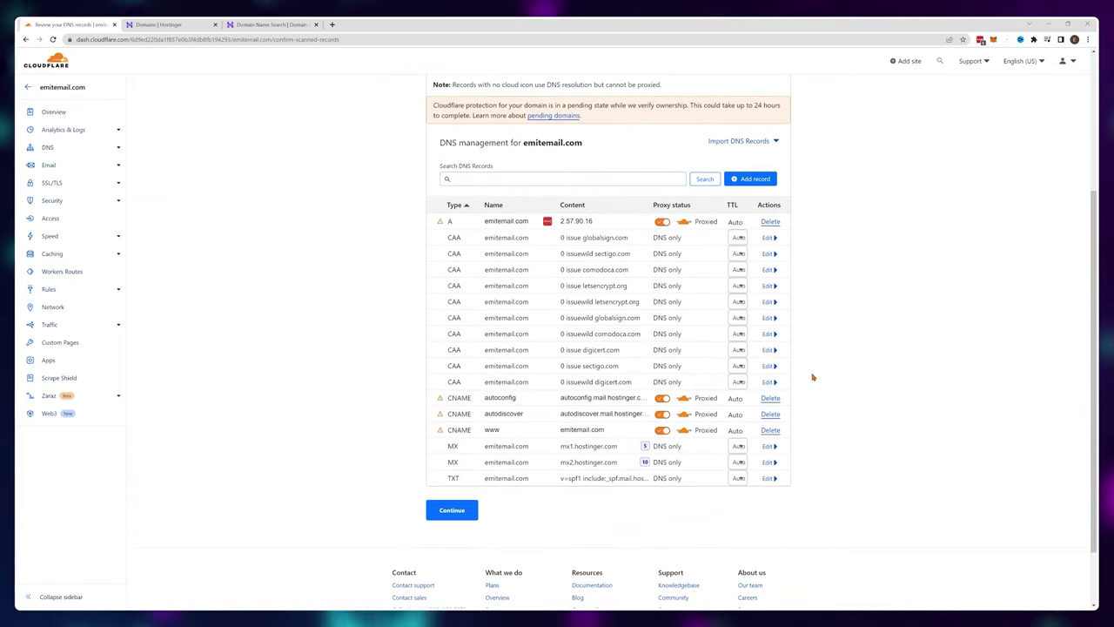
left_click(453, 511)
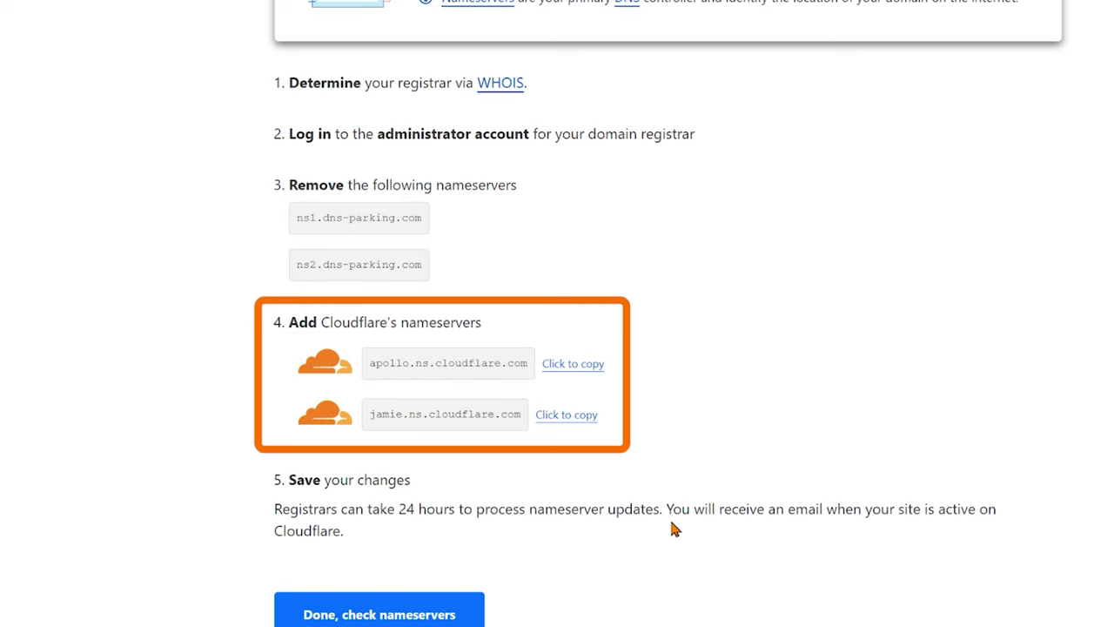
left_click(168, 26)
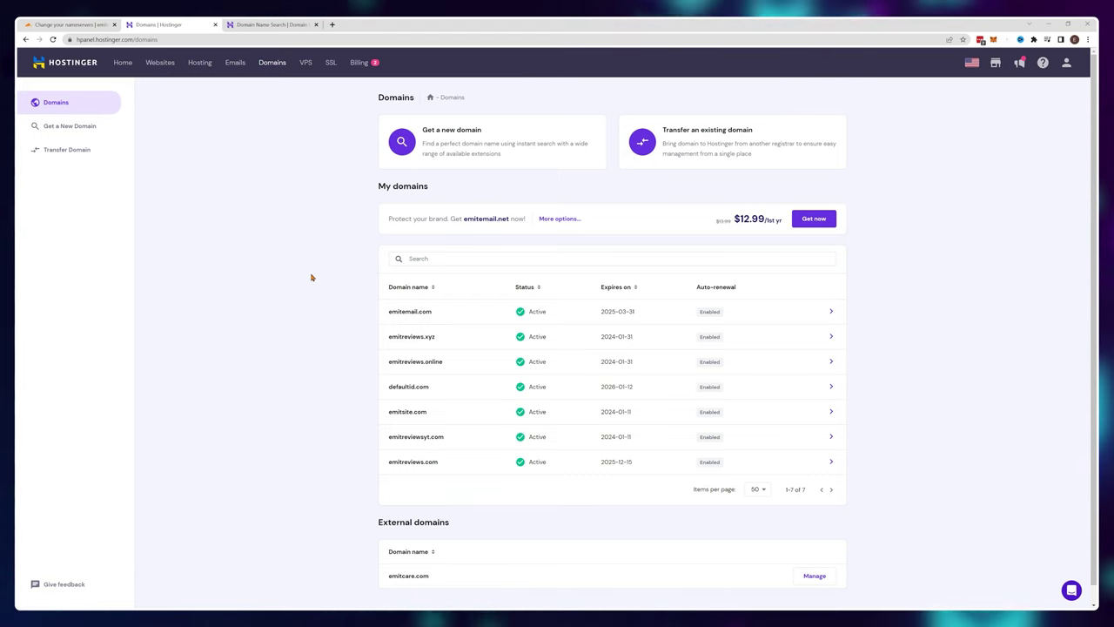
- Open emitemail.com's nameserver settings in hPanel and clear both dns-parking nameservers
left_click(404, 315)
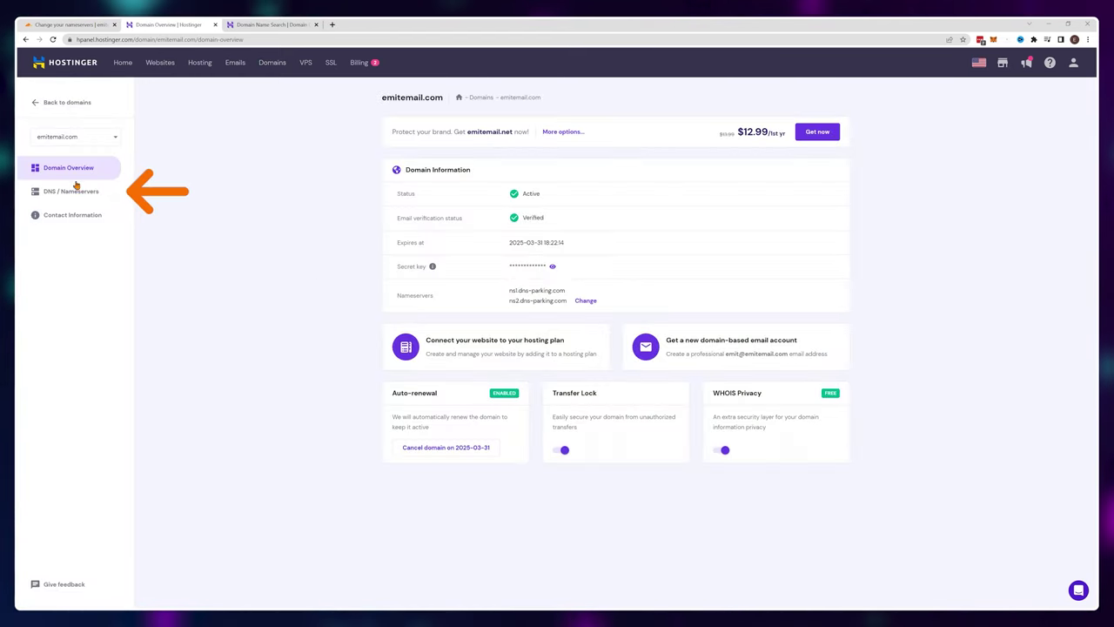
left_click(76, 186)
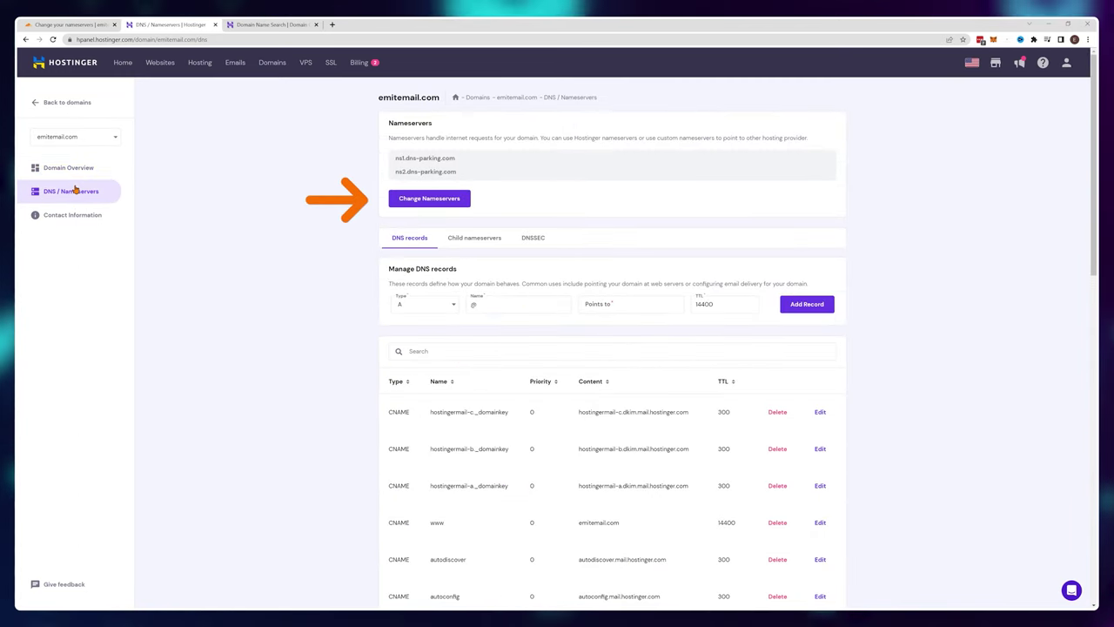
left_click(399, 202)
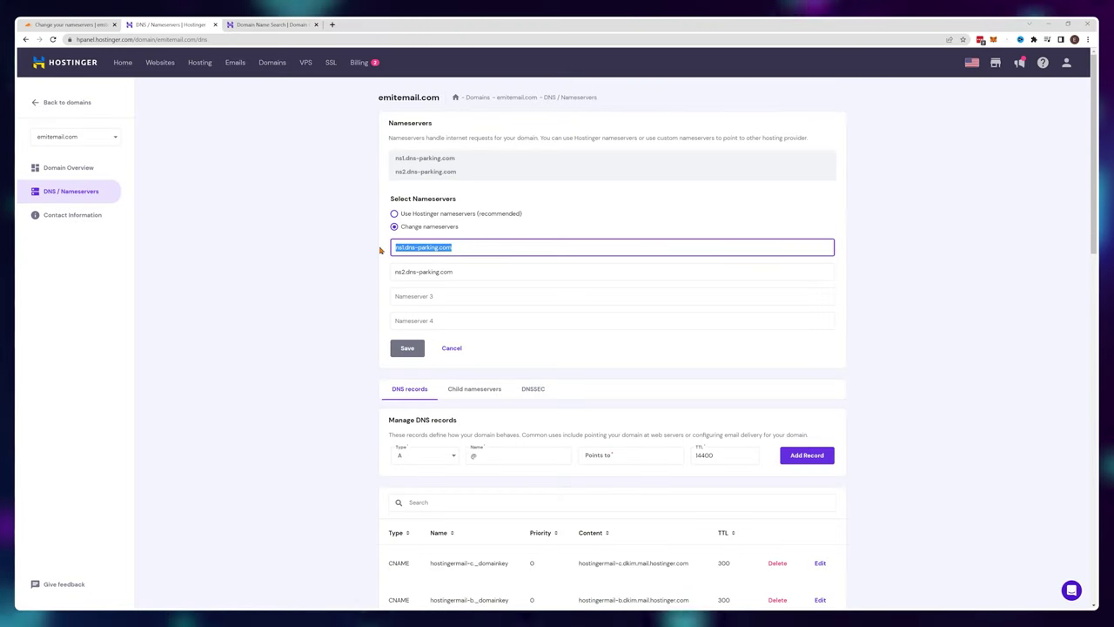
key("BackSpace")
left_click_drag(457, 272, 373, 278)
key("BackSpace")
- Paste apollo.ns.cloudflare.com and jamie.ns.cloudflare.com into Nameserver 1 and Nameserver 2
left_click(48, 24)
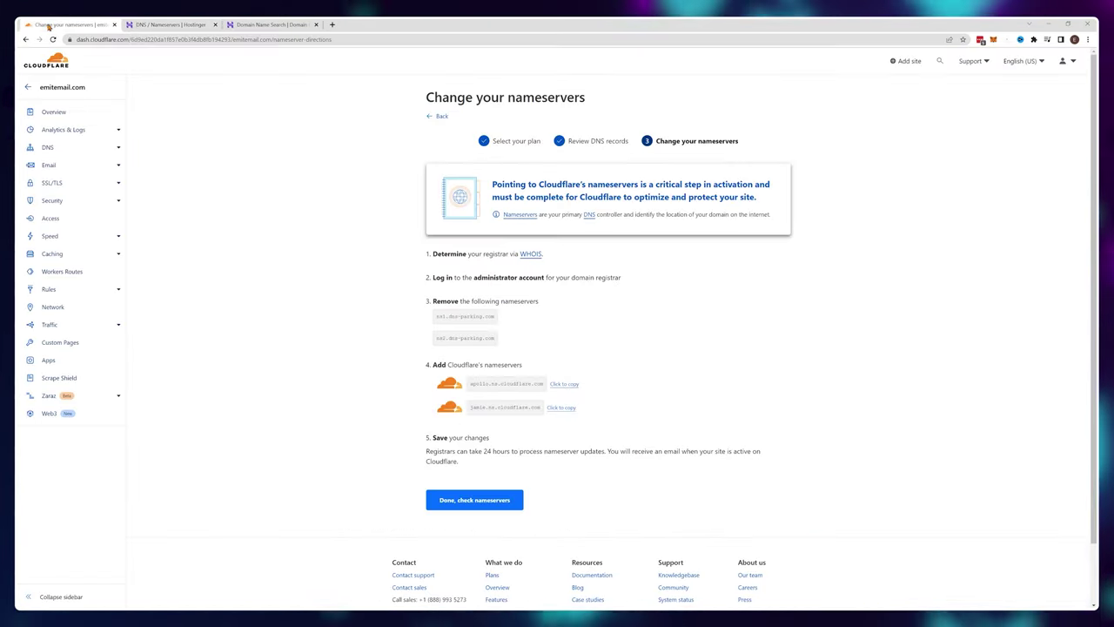
left_click(564, 384)
left_click(170, 24)
right_click(446, 249)
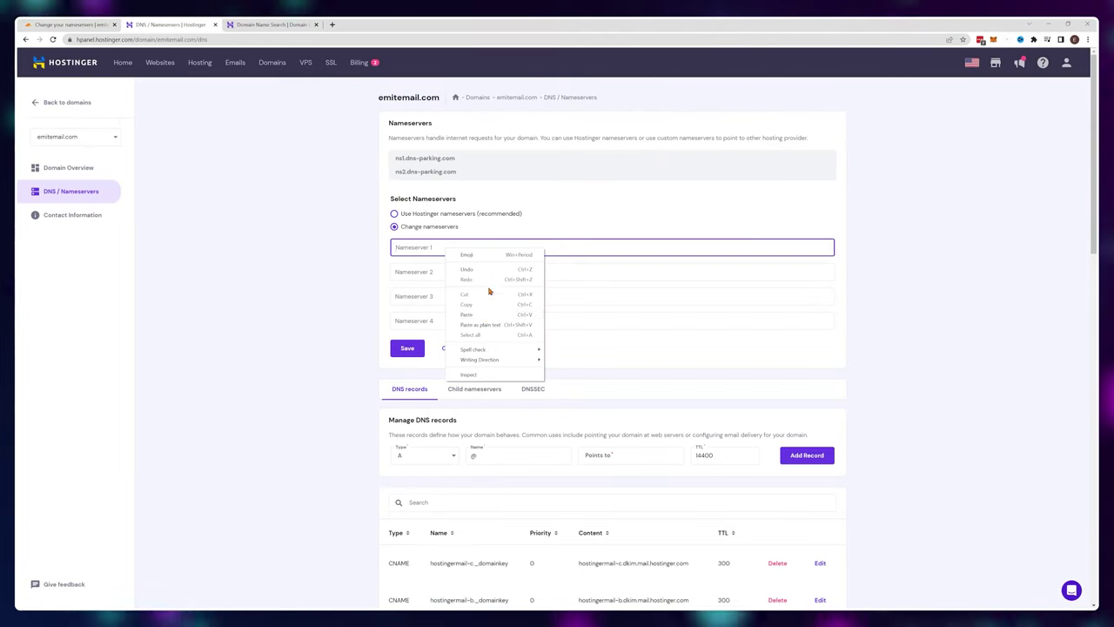
left_click(466, 314)
left_click(74, 25)
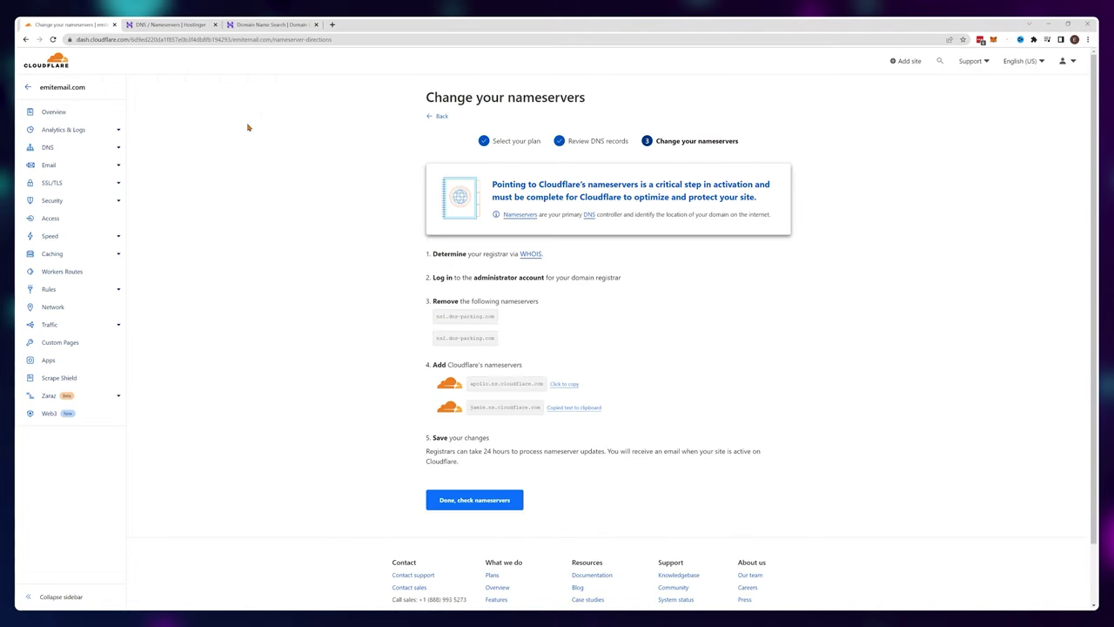
left_click(169, 24)
left_click(438, 271)
right_click(438, 272)
left_click(471, 340)
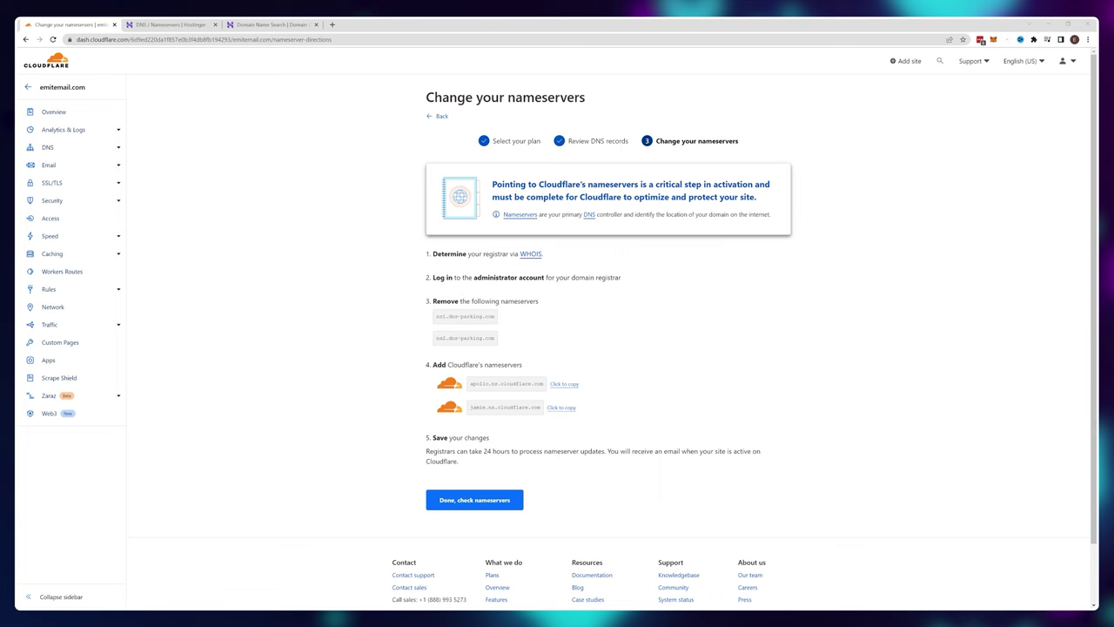
- Mark the nameservers as updated, defer the Quick Start Guide, and reload to see emitemail.com active
left_click(480, 500)
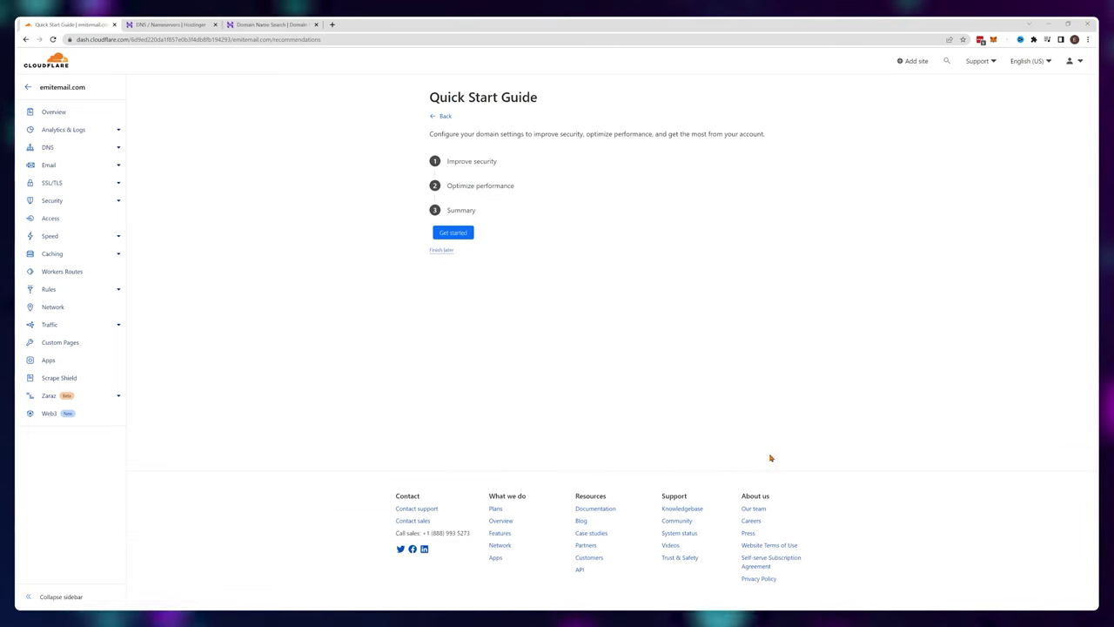
left_click(441, 251)
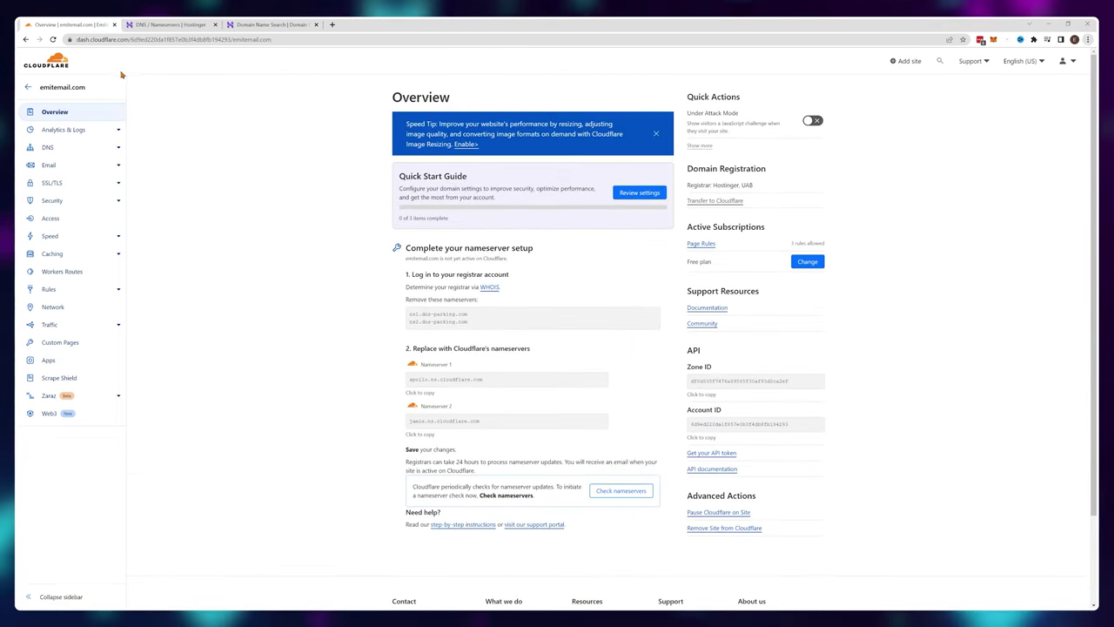
key("F5")
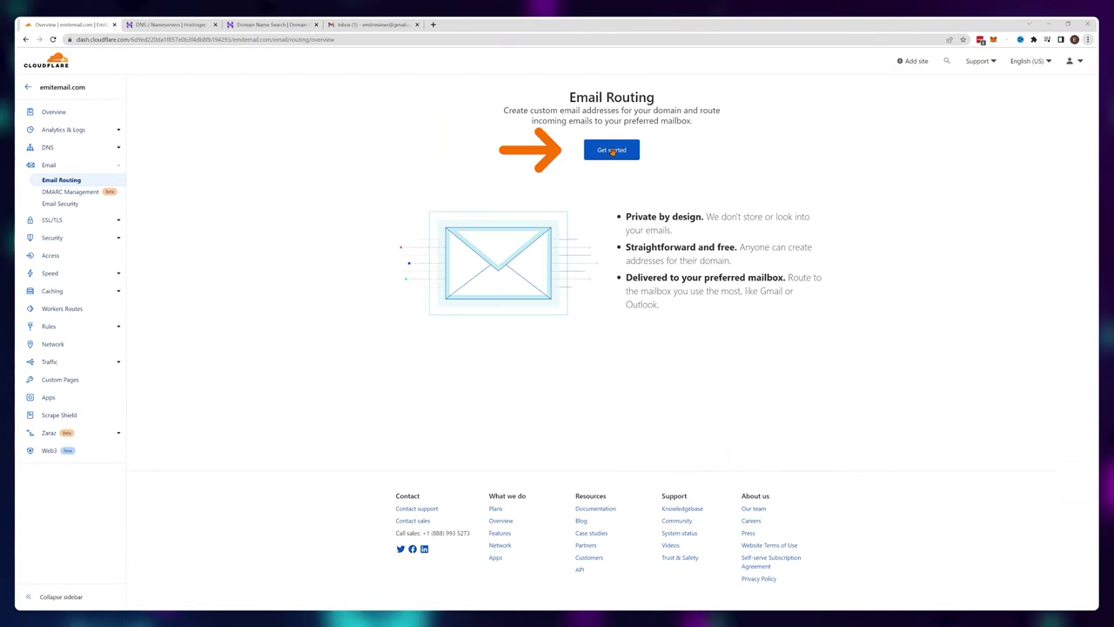
left_click(612, 150)
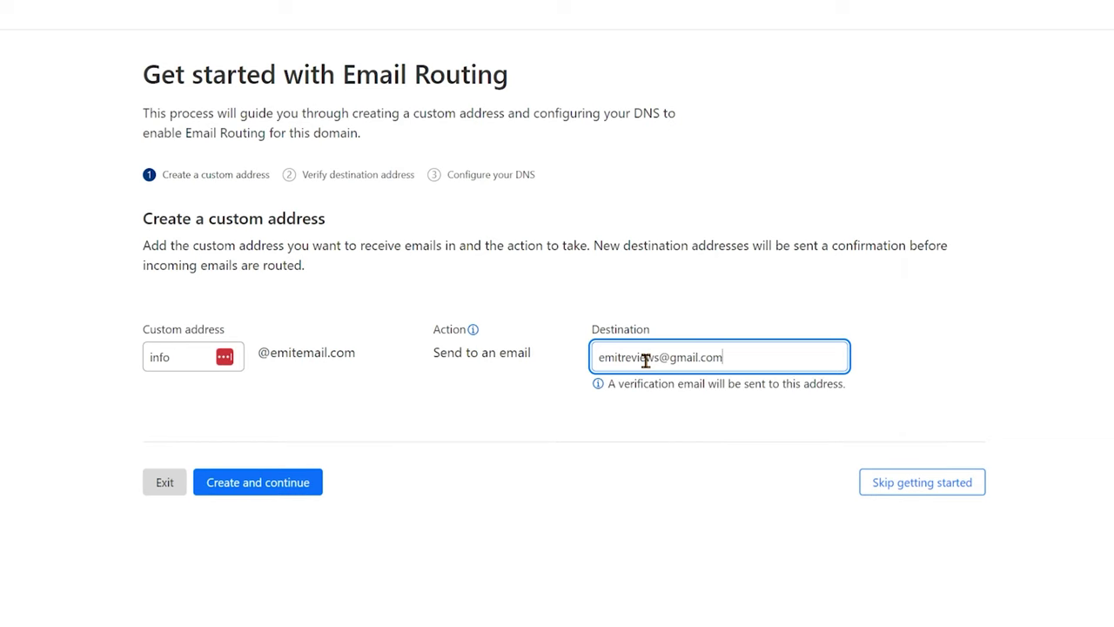
left_click(313, 485)
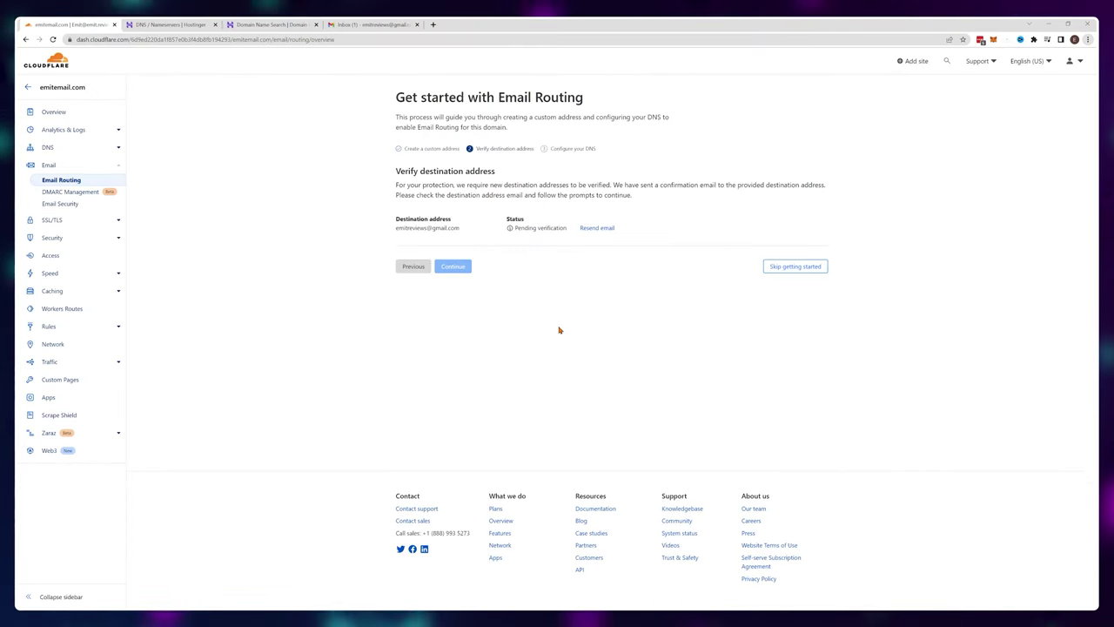
- Verify the Gmail destination from Cloudflare's verification email and return to Email Routing setup
left_click(370, 24)
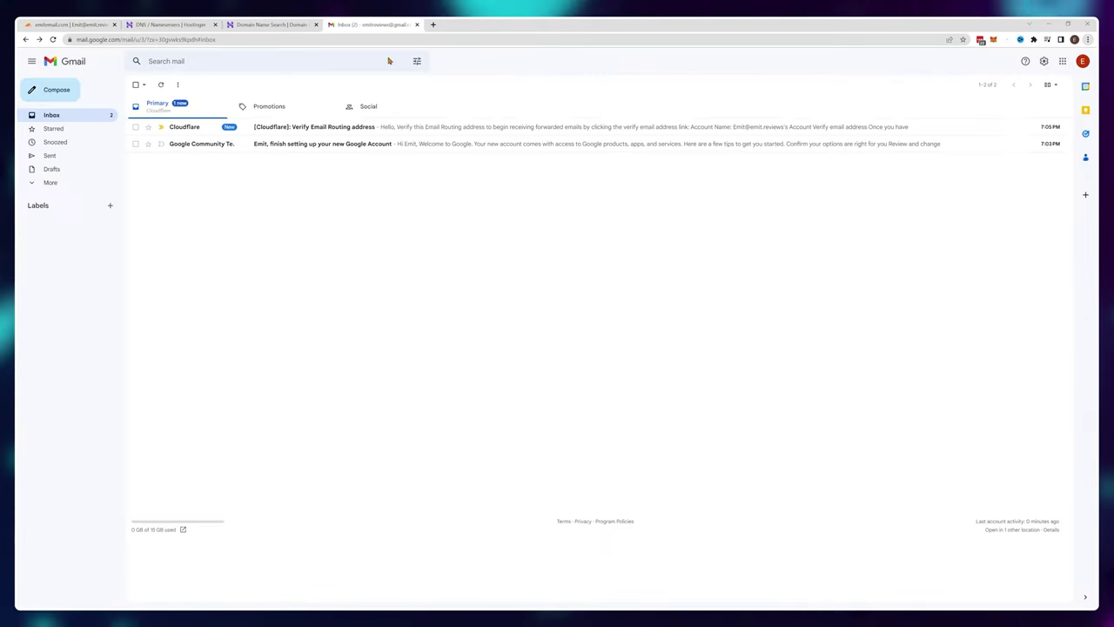
left_click(321, 127)
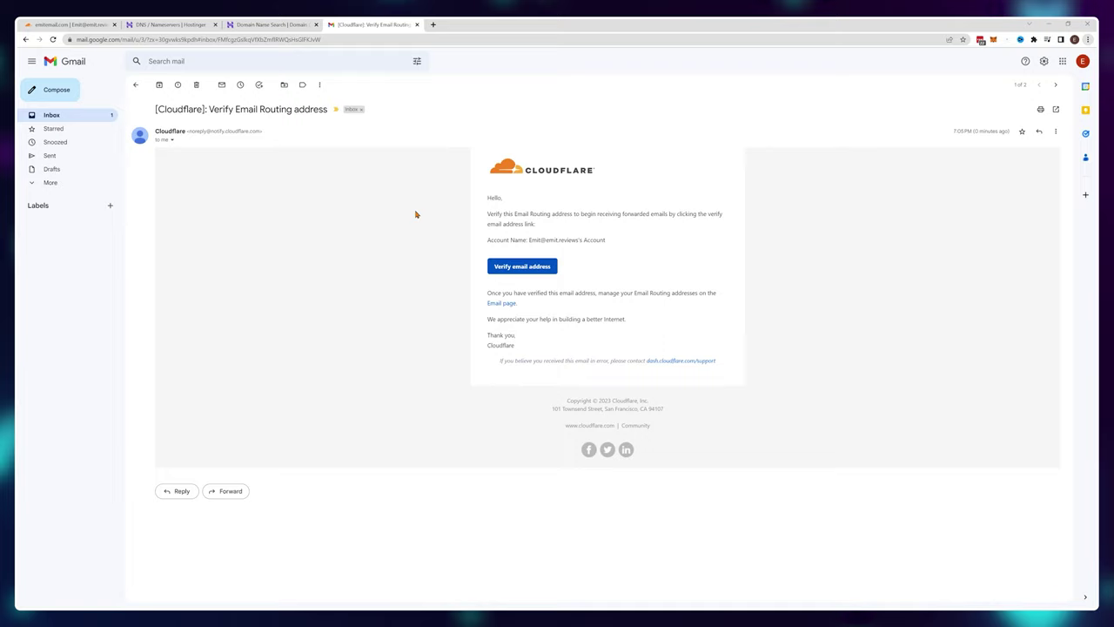
left_click(525, 264)
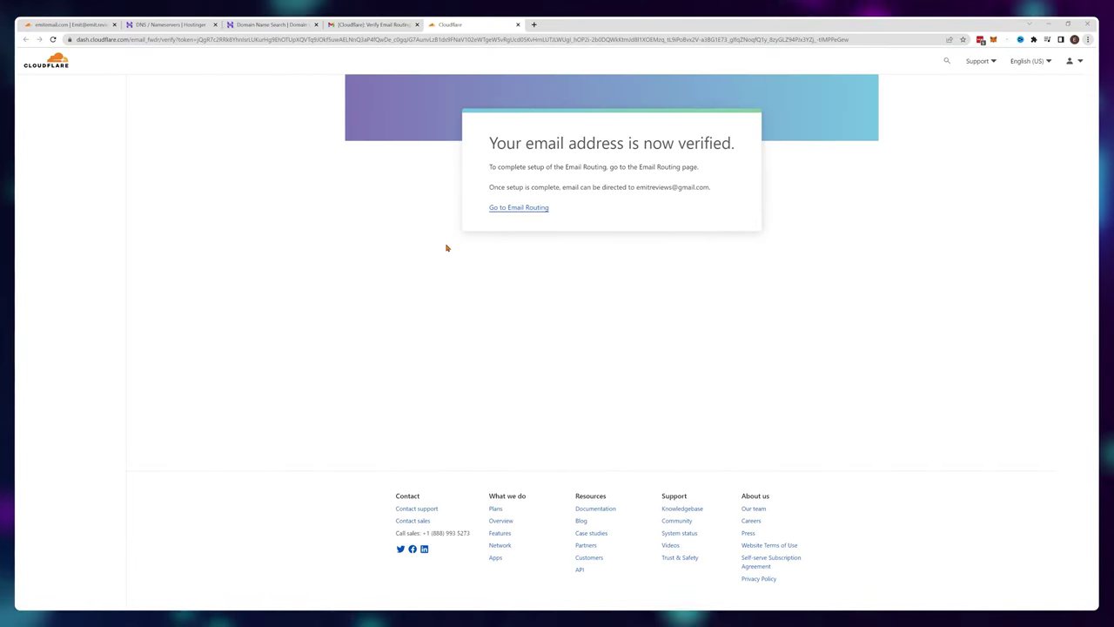
left_click(507, 209)
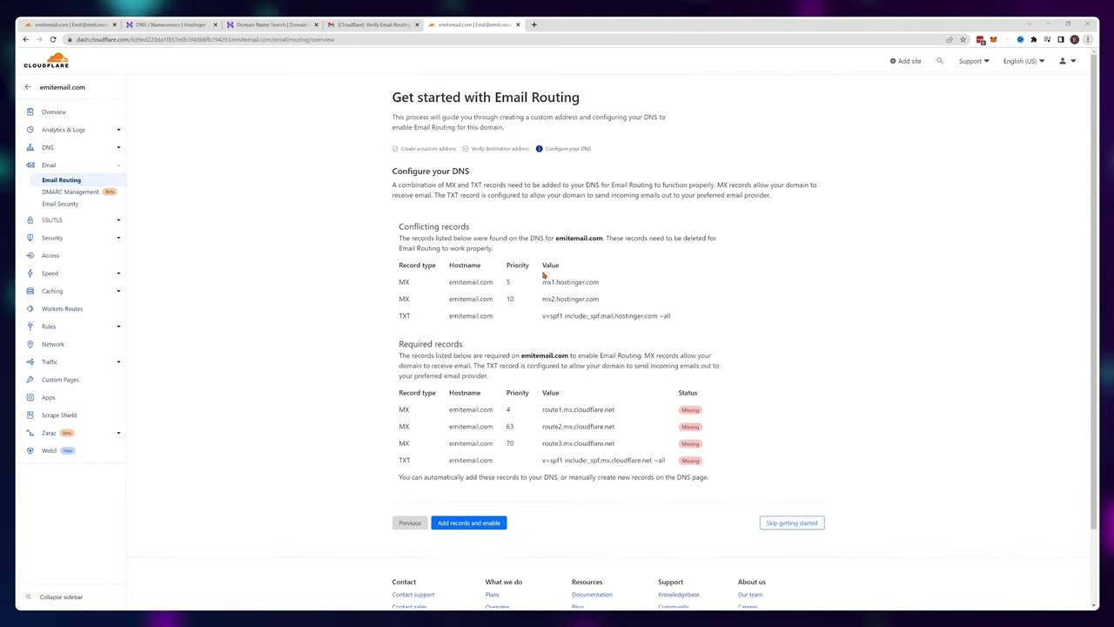
- Review the conflicting Hostinger MX and SPF records and attempt adding Cloudflare's routing records
scroll(543, 275, "down", 1)
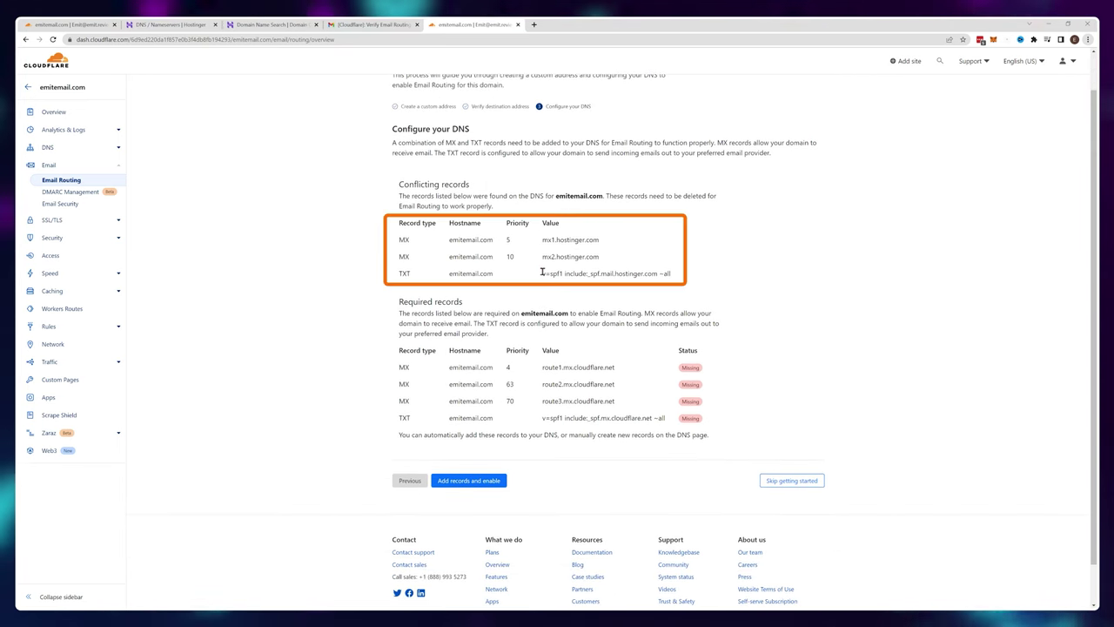
scroll(601, 374, "up", 1)
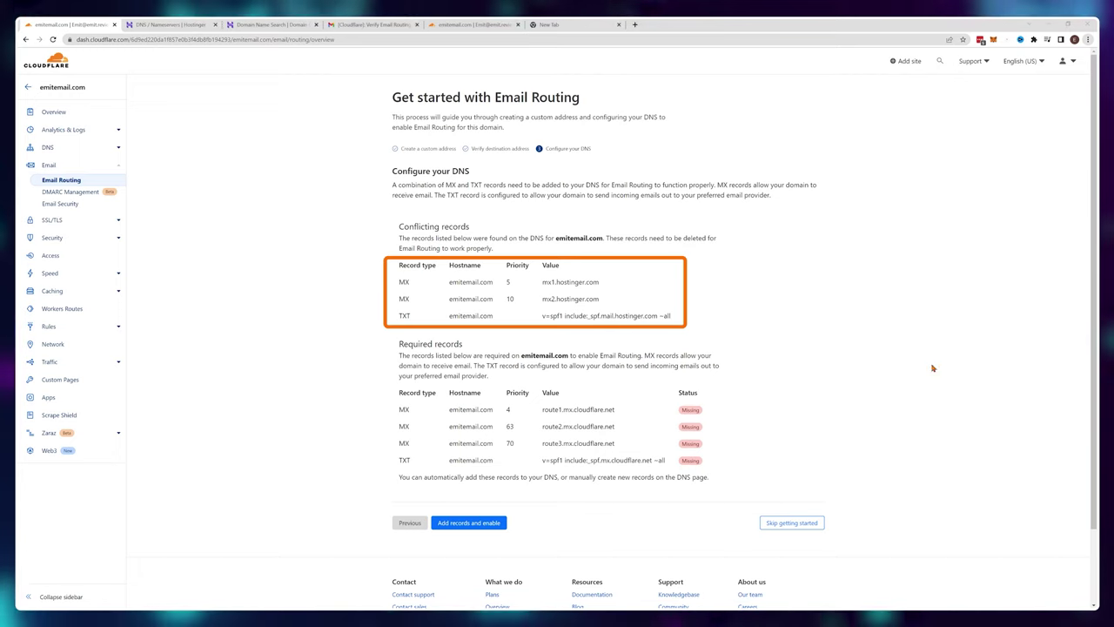
left_click(479, 524)
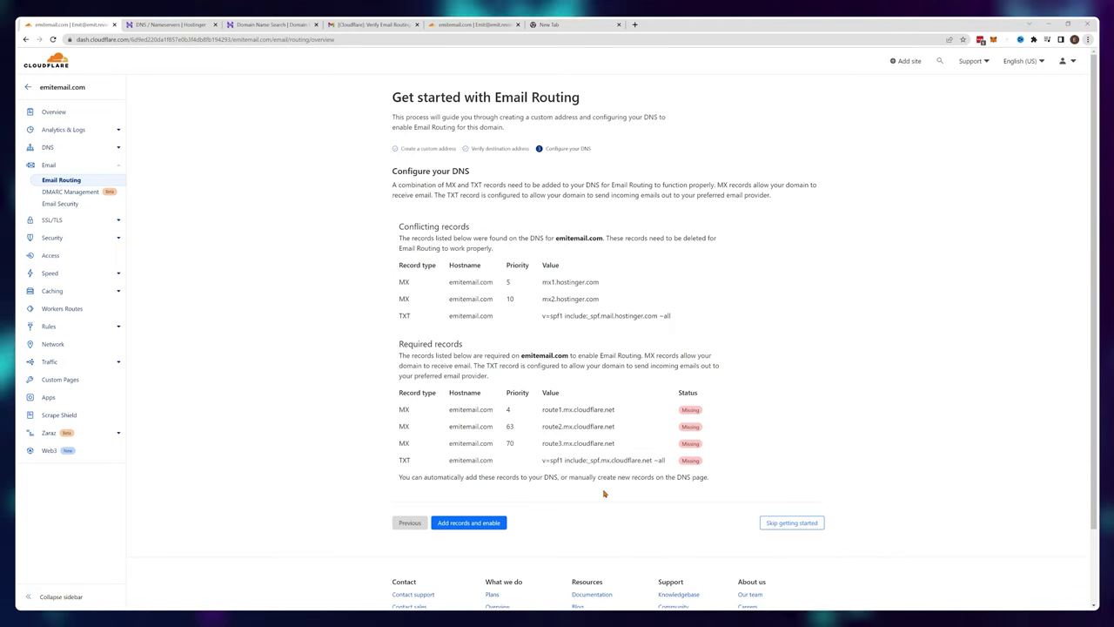
left_click(119, 148)
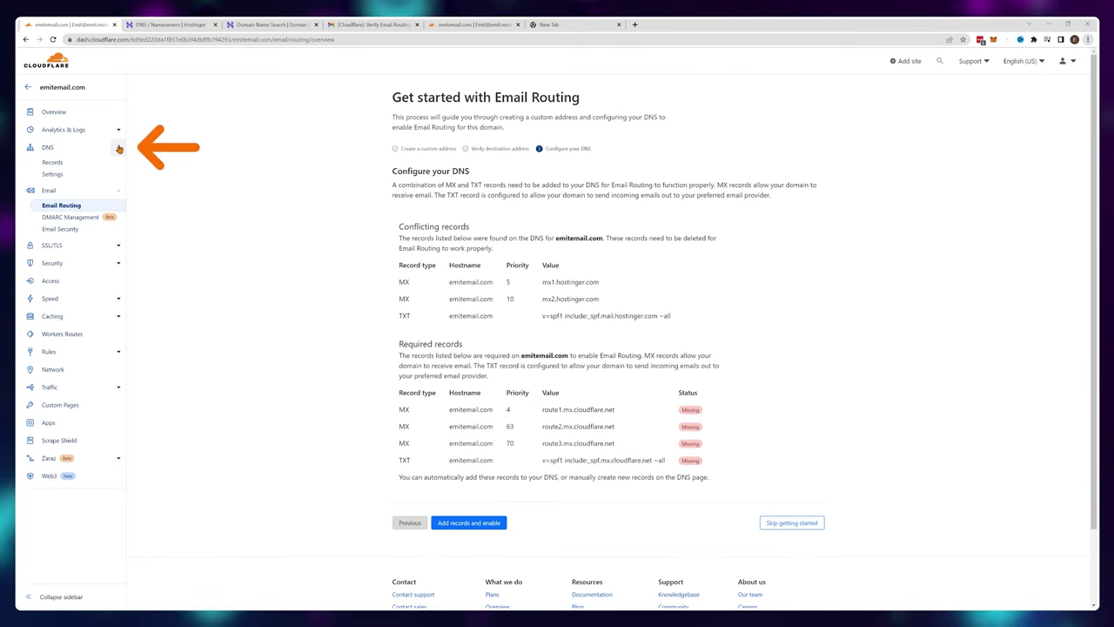
right_click(72, 165)
- Delete the mx1 and mx2.hostinger.com MX records and the Hostinger SPF TXT record
left_click(96, 170)
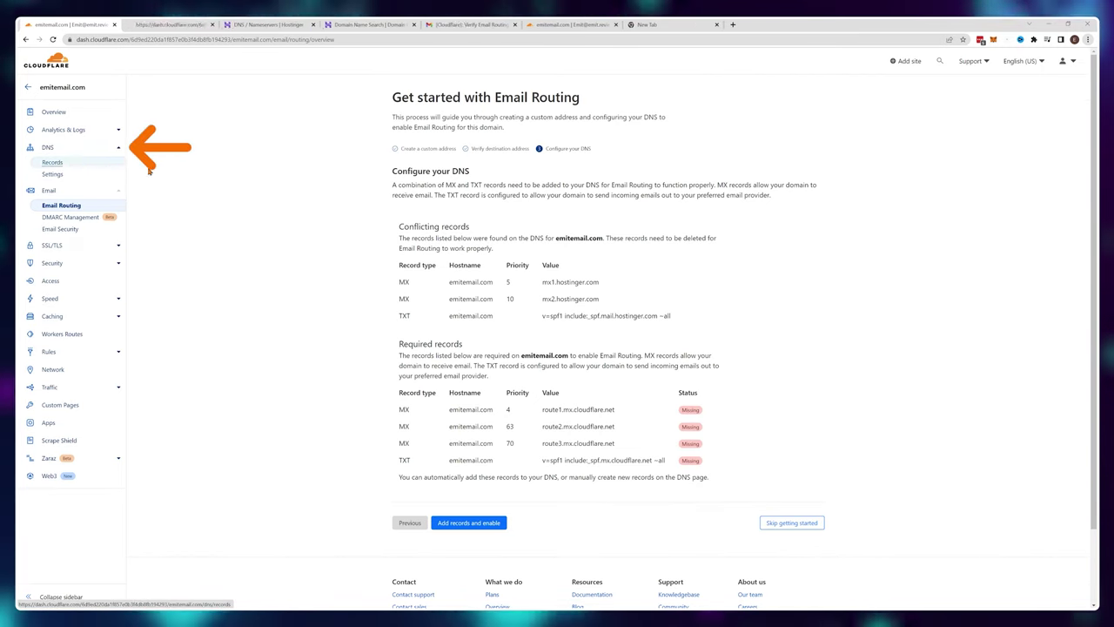
left_click(165, 24)
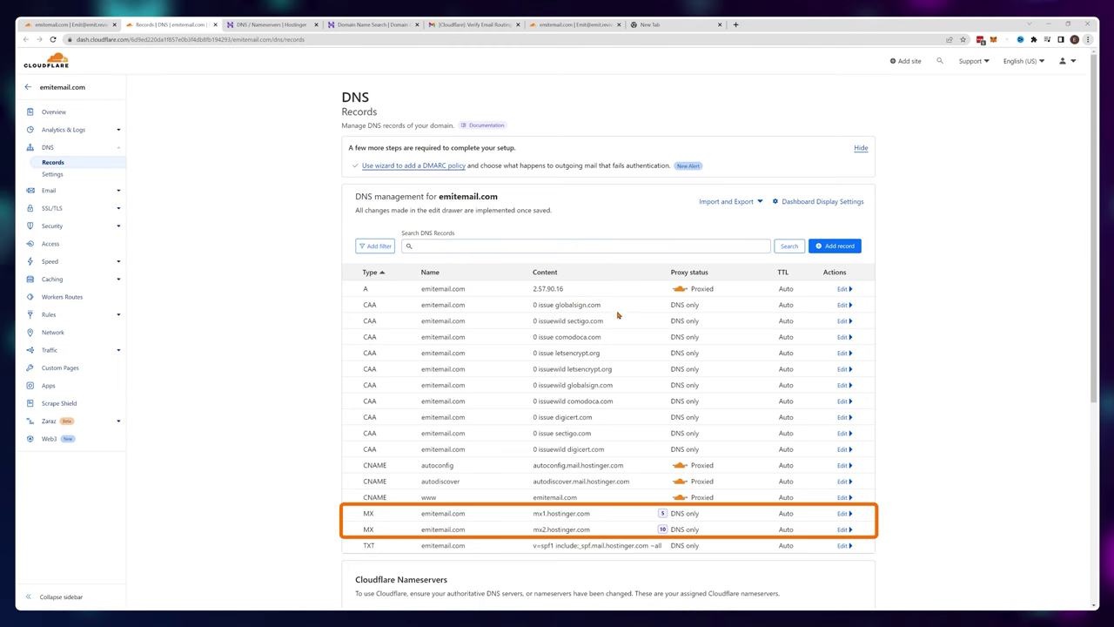
scroll(618, 315, "down", 1)
left_click(842, 471)
scroll(566, 522, "down", 1)
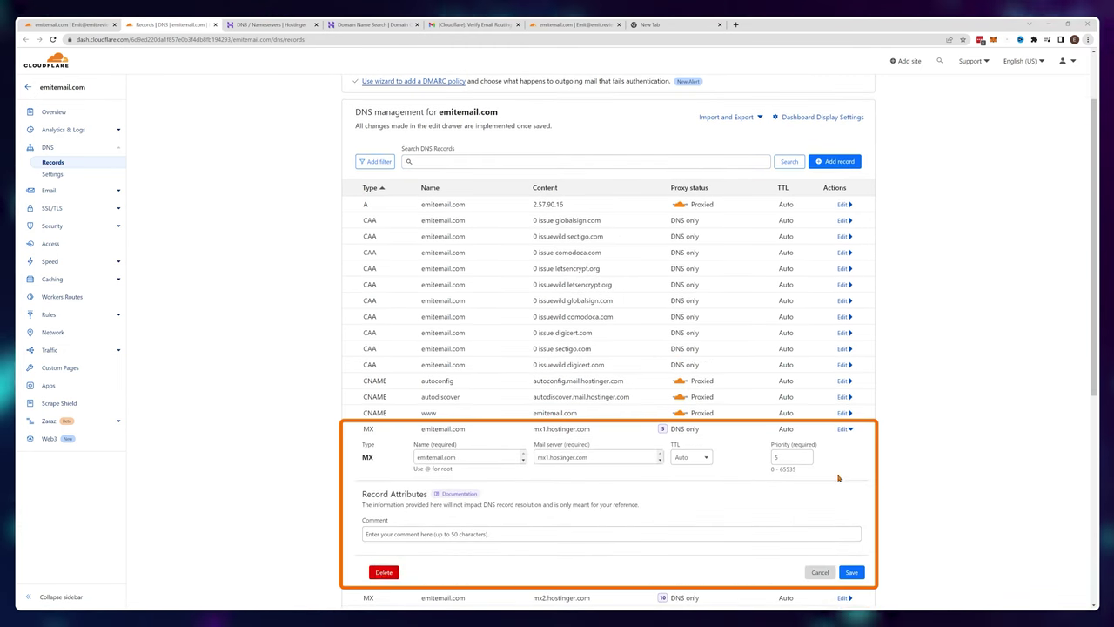
left_click(383, 572)
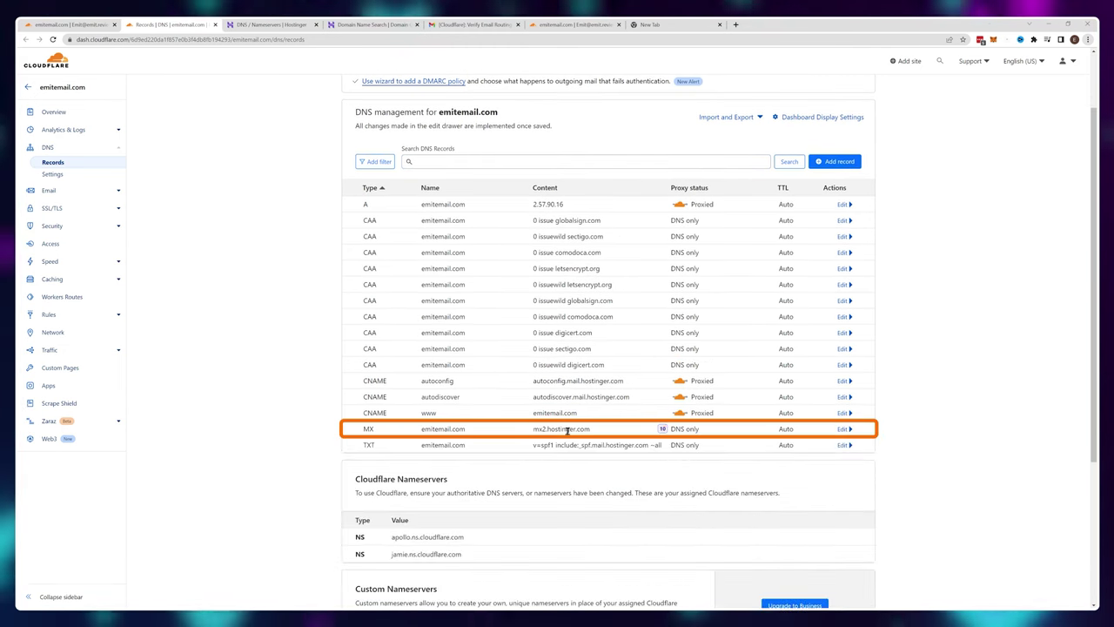
left_click(566, 430)
left_click(383, 570)
left_click(705, 366)
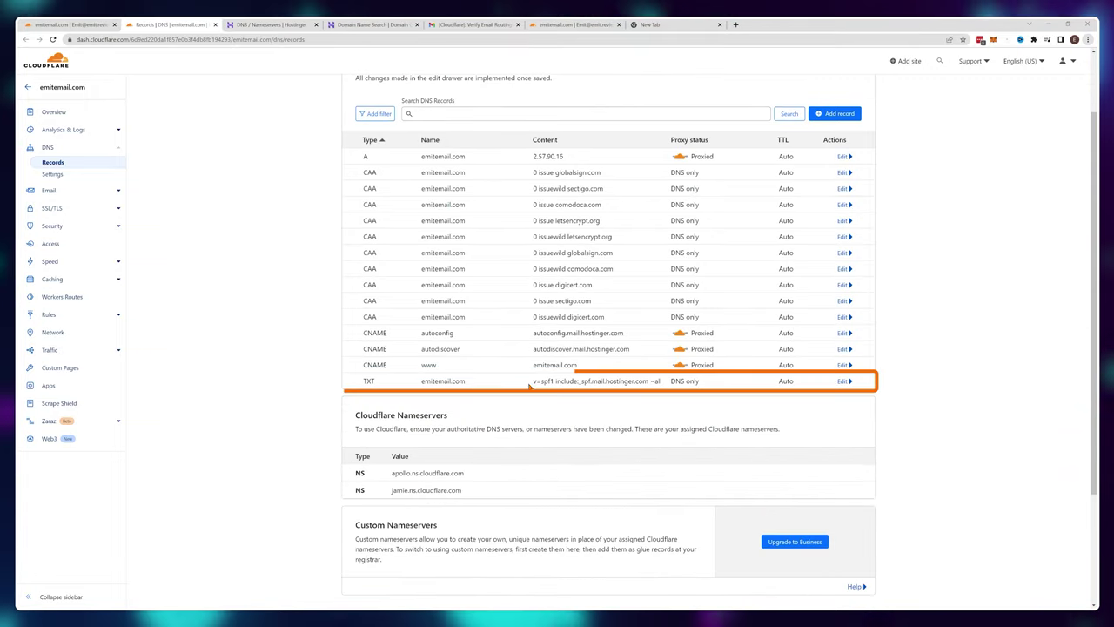
left_click(843, 381)
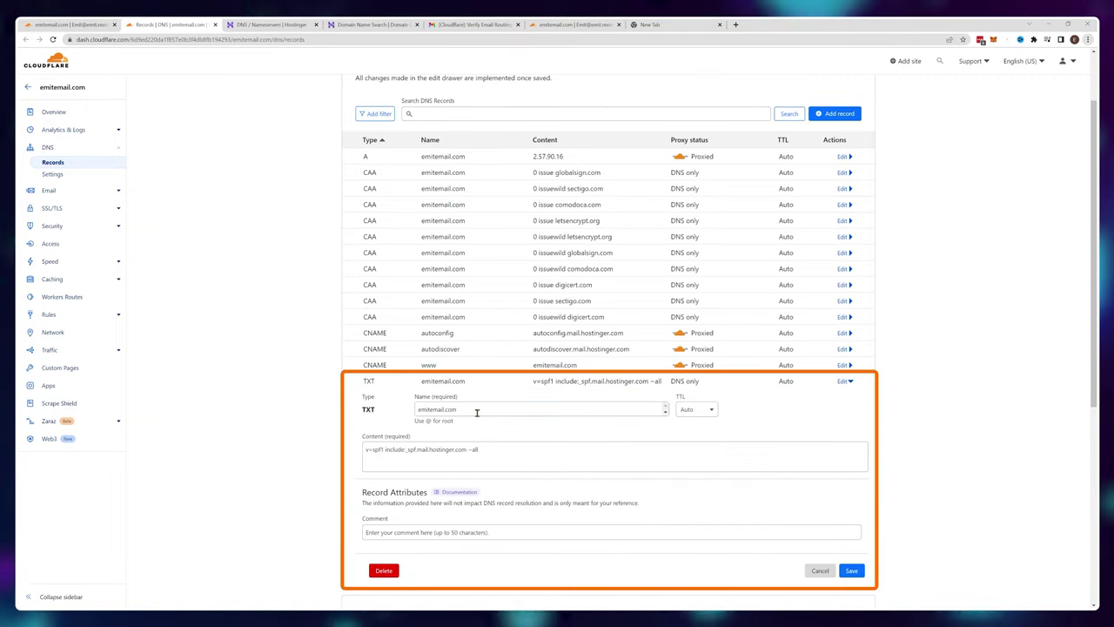
left_click(384, 570)
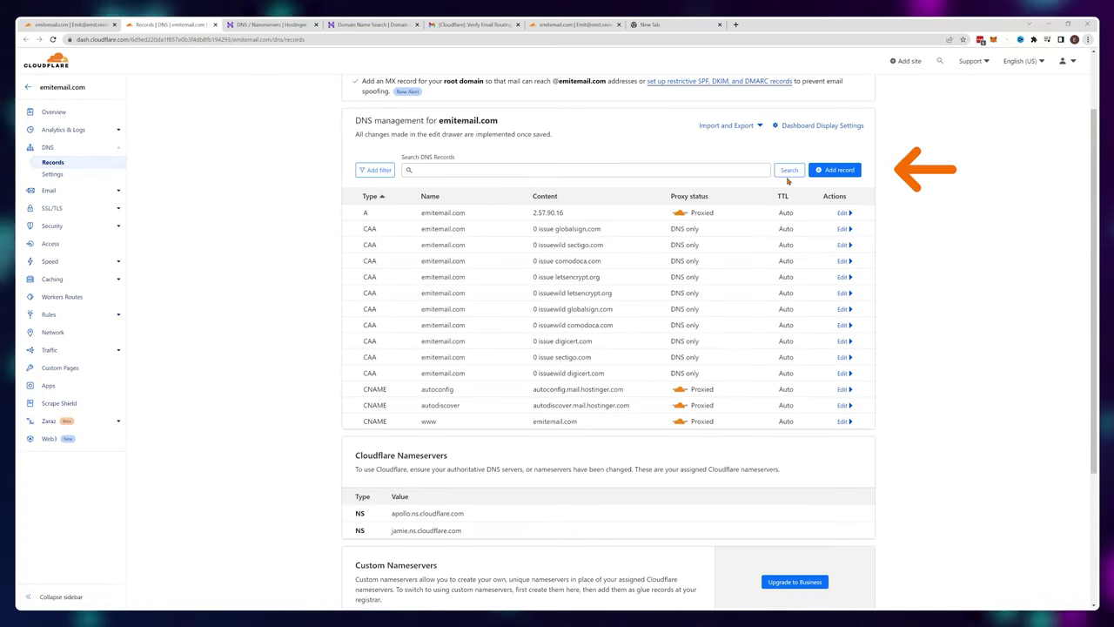
left_click(834, 170)
- Add an MX record at @ pointing to route1.mx.cloudflare.net with priority 4
left_click(408, 224)
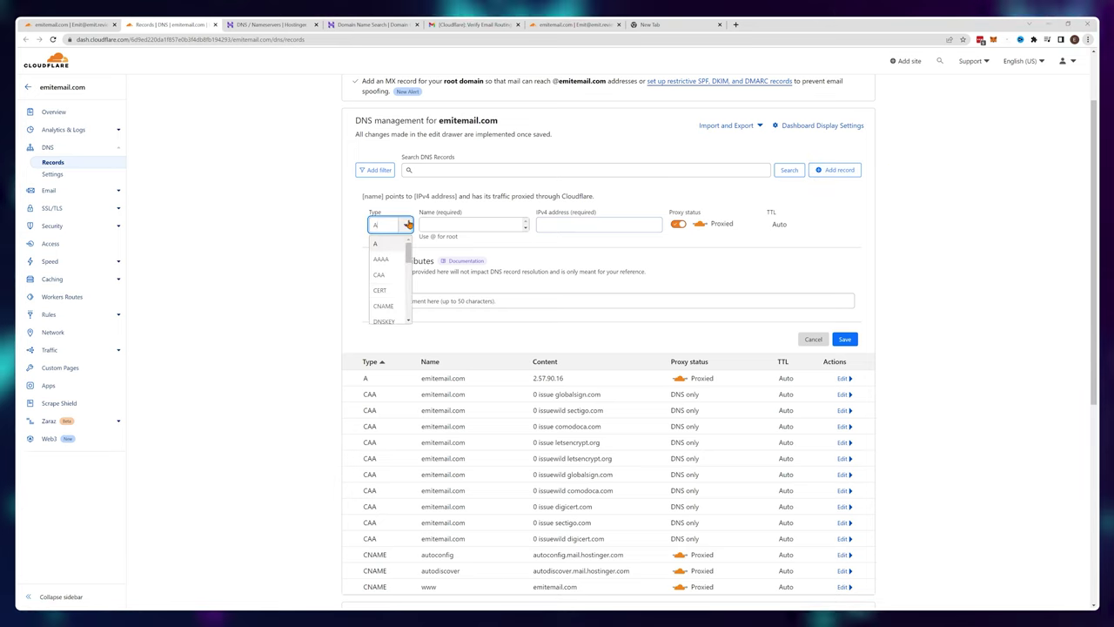
left_click(390, 299)
left_click(455, 224)
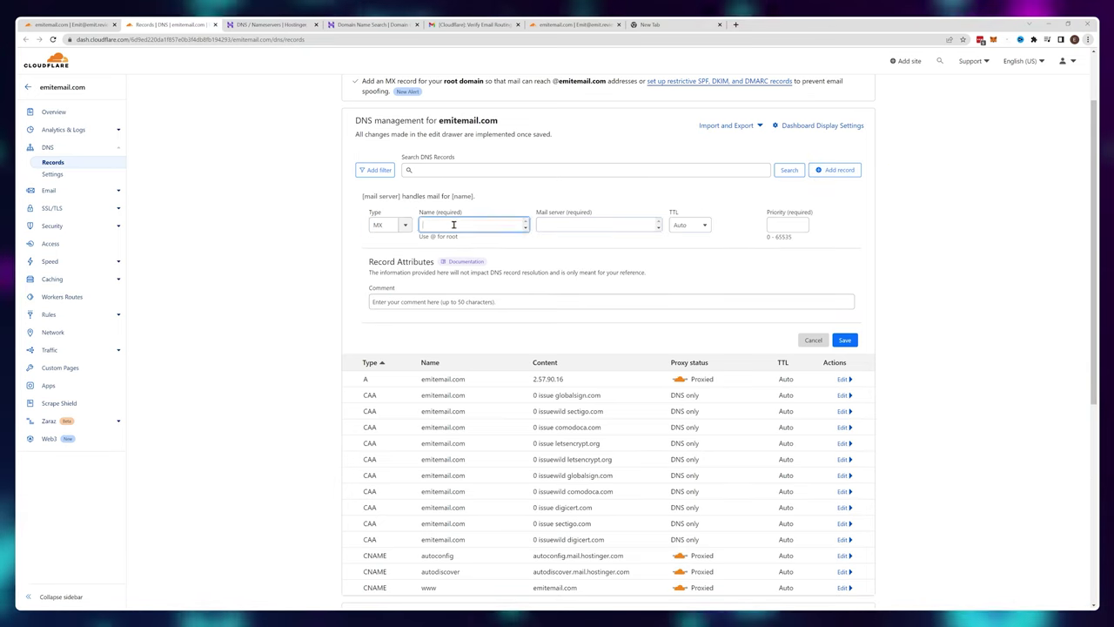
type("@")
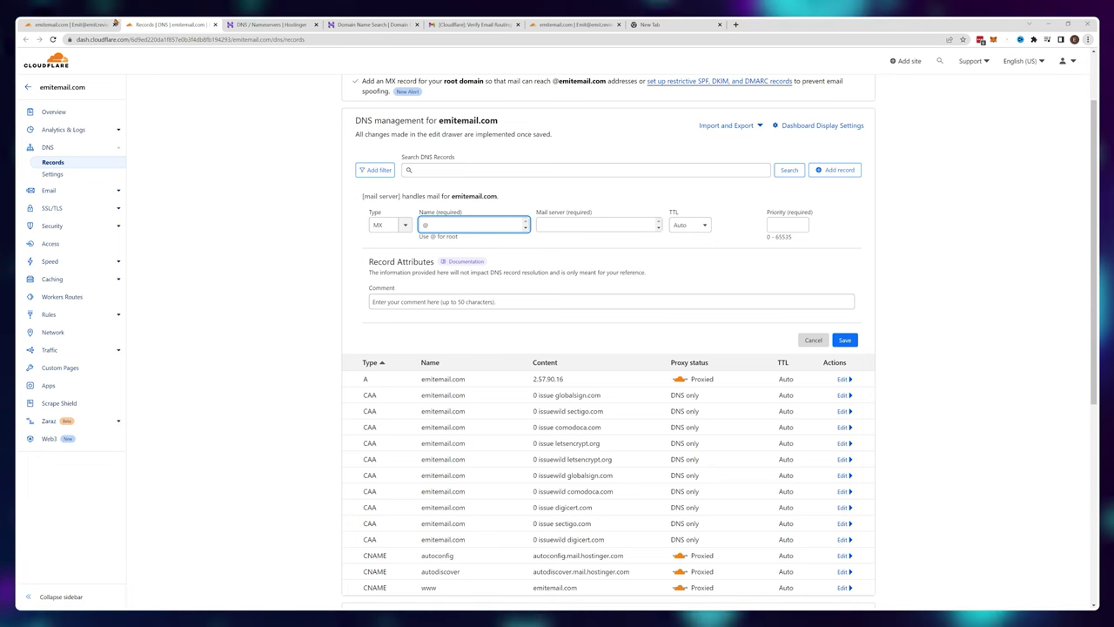
left_click(85, 23)
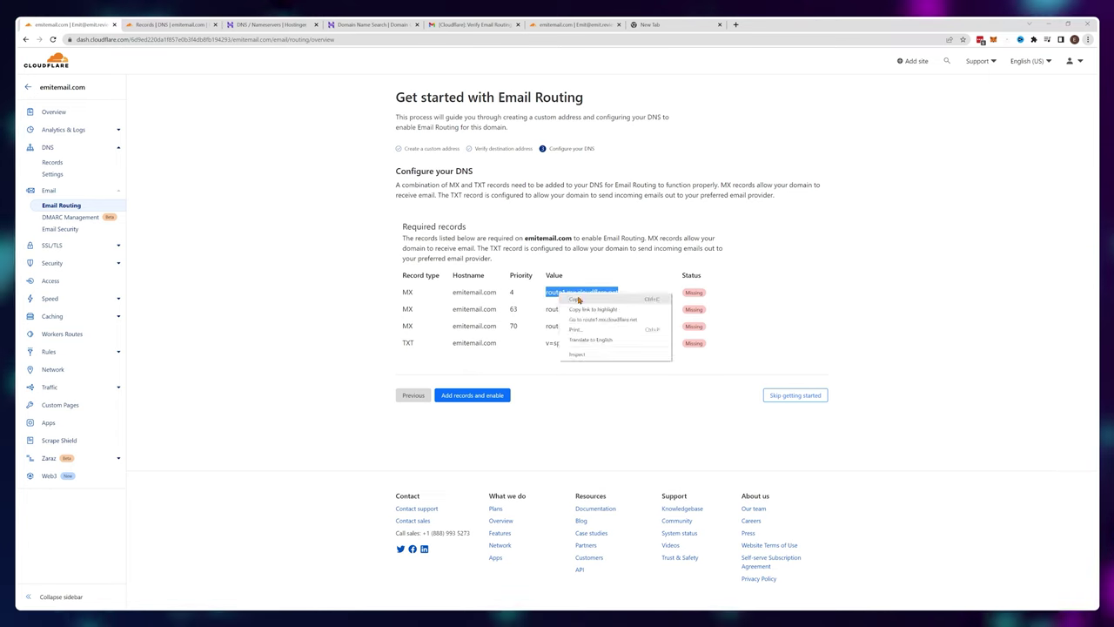
left_click(578, 299)
left_click(151, 23)
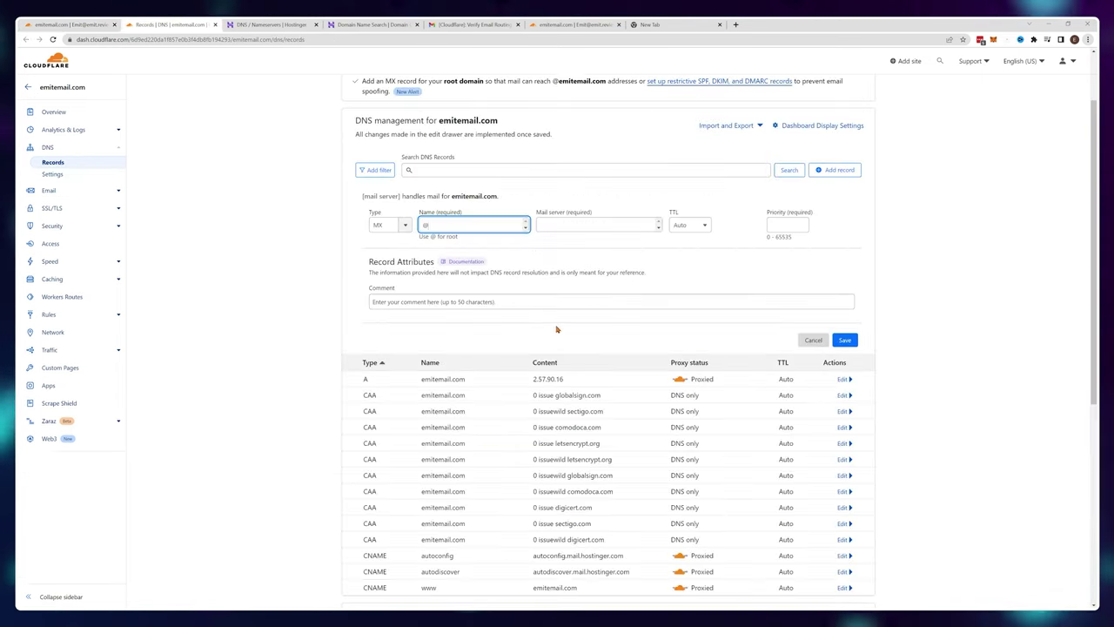
right_click(575, 225)
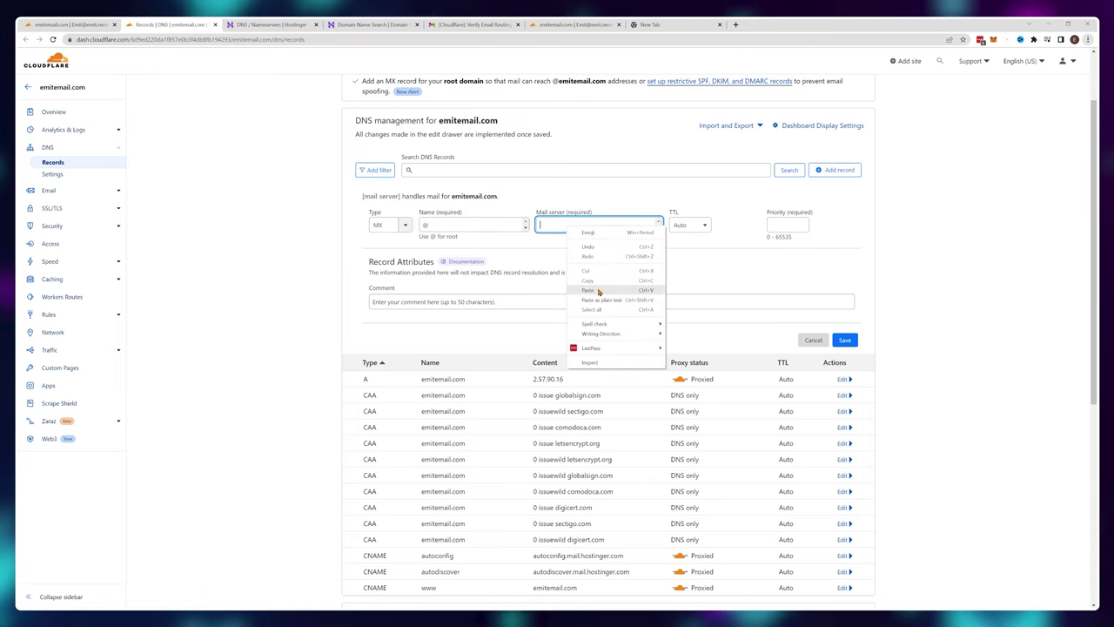
left_click(597, 290)
left_click(775, 225)
left_click(776, 225)
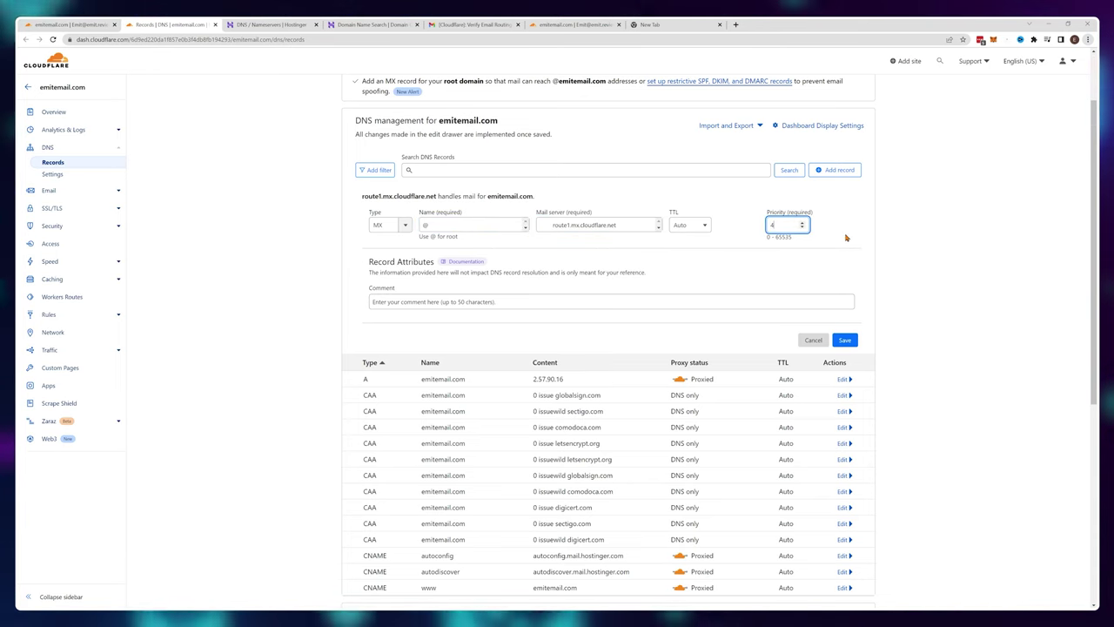
left_click(855, 340)
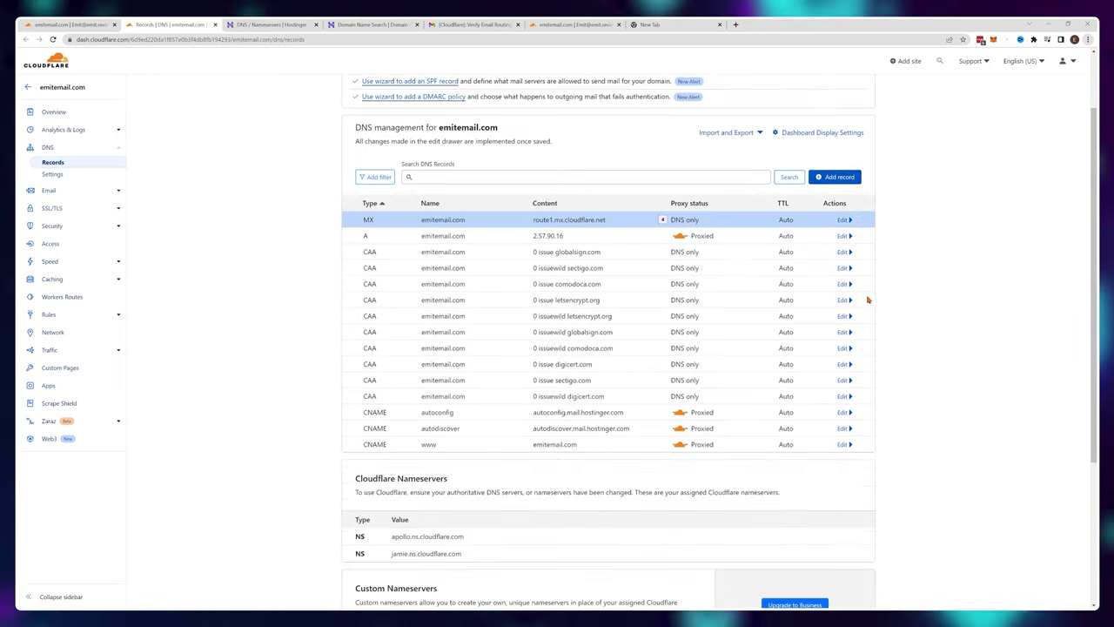
- Add a second MX record pointing to route2.mx.cloudflare.net with priority 63
left_click(835, 177)
left_click(387, 231)
left_click(385, 287)
left_click(596, 232)
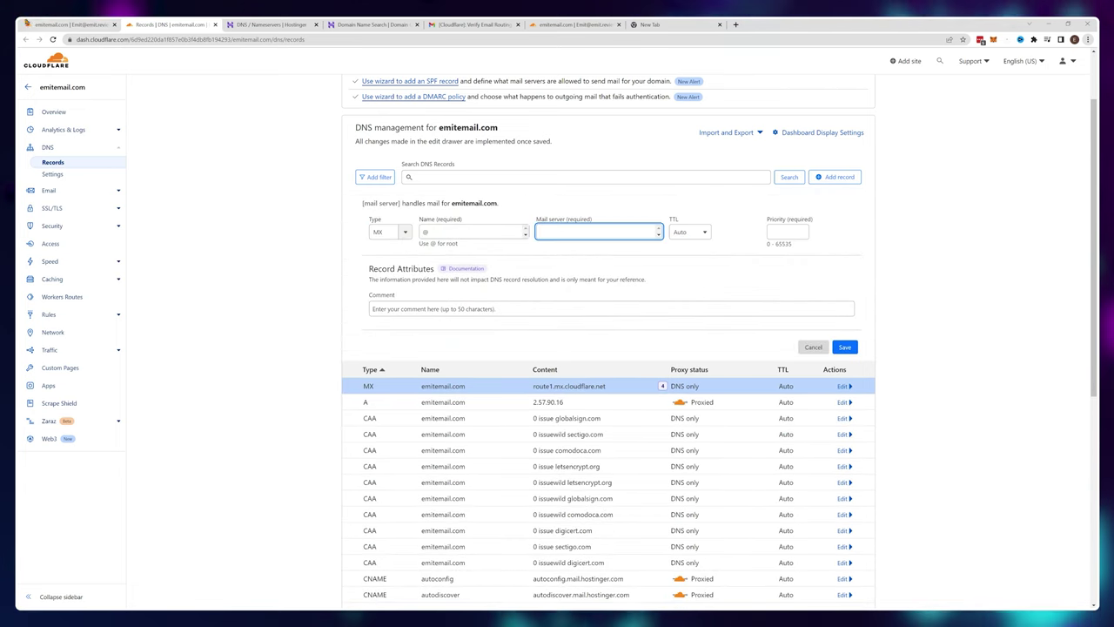
left_click(74, 25)
left_click_drag(618, 309, 581, 310)
key("ctrl+c")
left_click(200, 25)
key("ctrl+v")
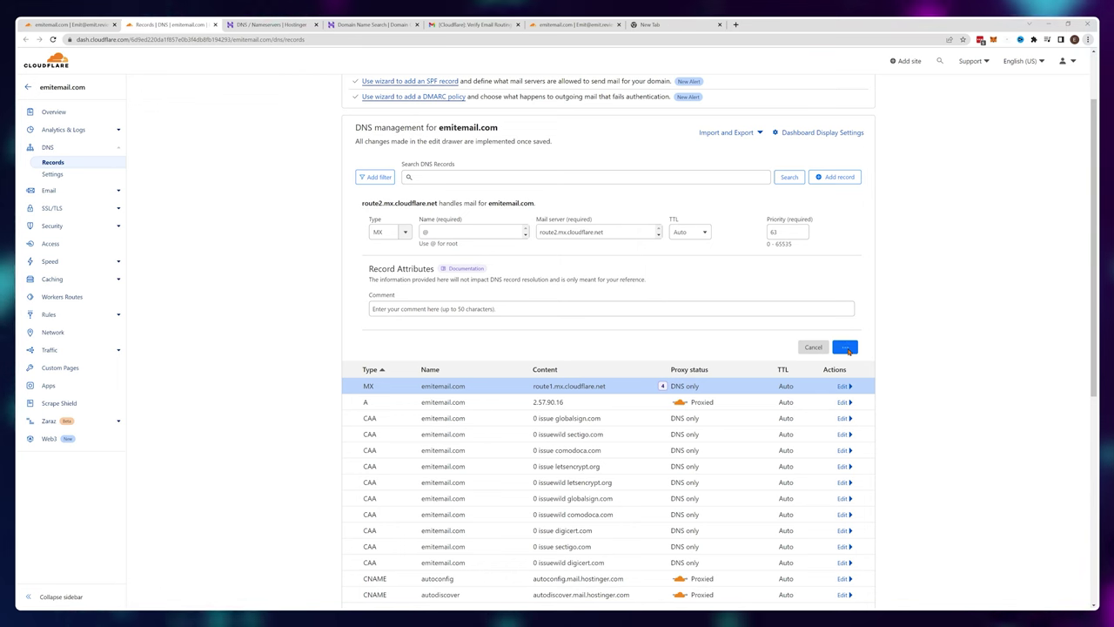
- Add a third MX record pointing to route3.mx.cloudflare.net with priority 70
left_click(849, 177)
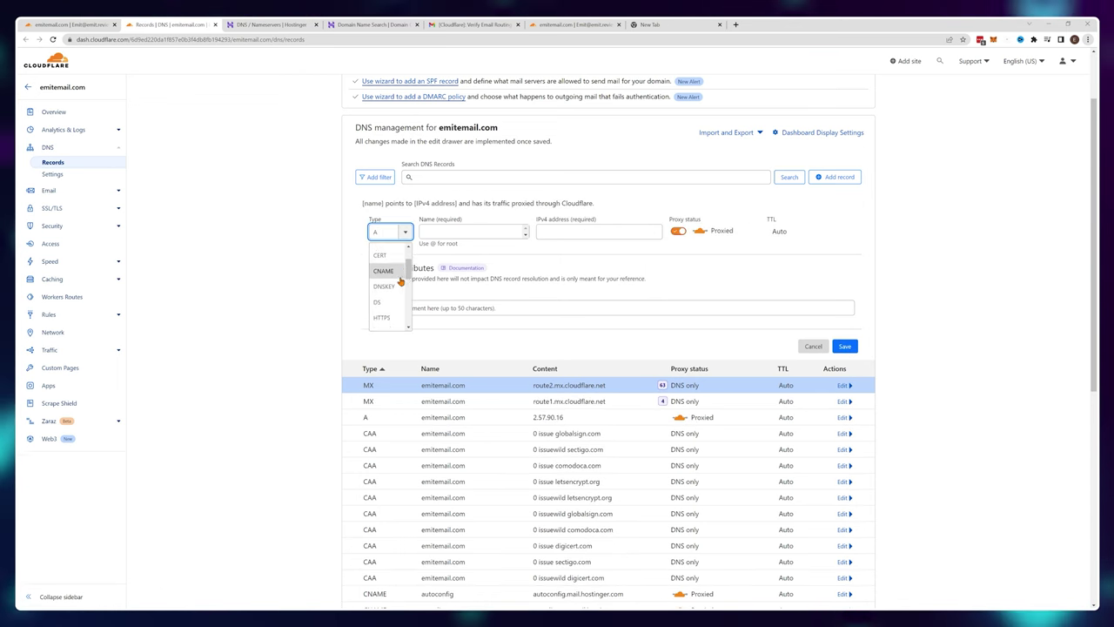
type("MX")
key("Return")
left_click(59, 21)
triple_click(570, 323)
right_click(570, 323)
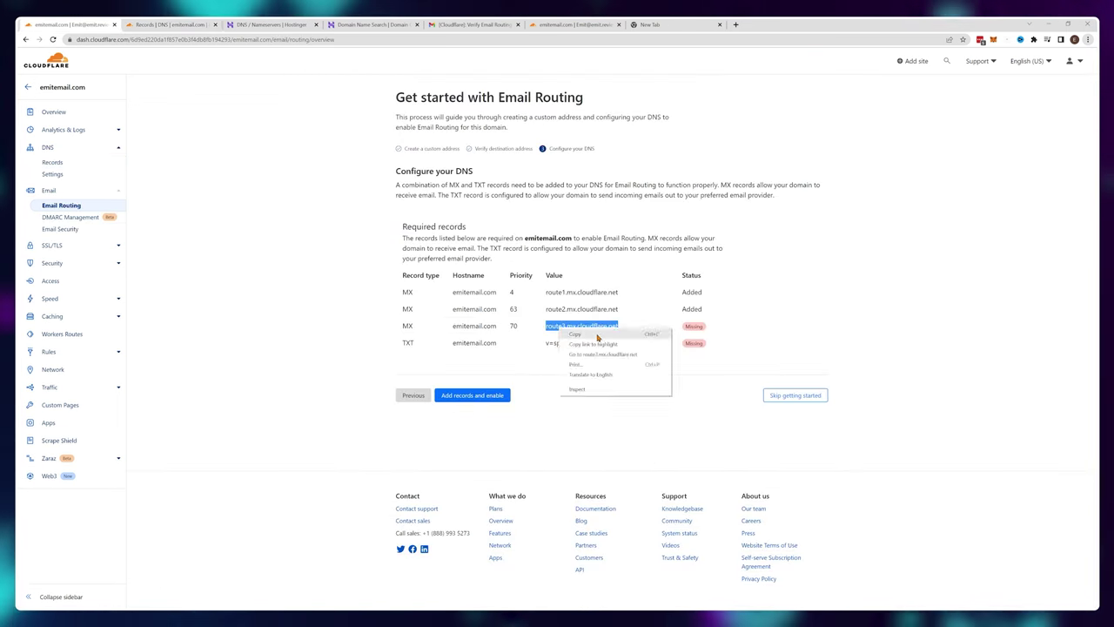
left_click(566, 333)
left_click(169, 25)
right_click(545, 233)
left_click(574, 290)
left_click(788, 231)
type("70")
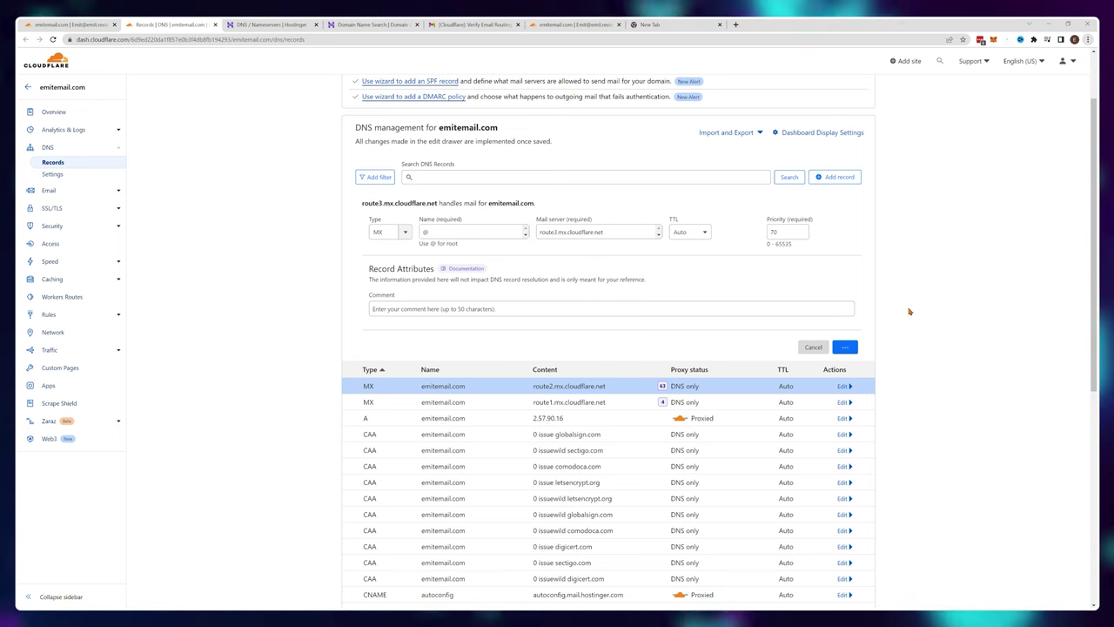
left_click(839, 178)
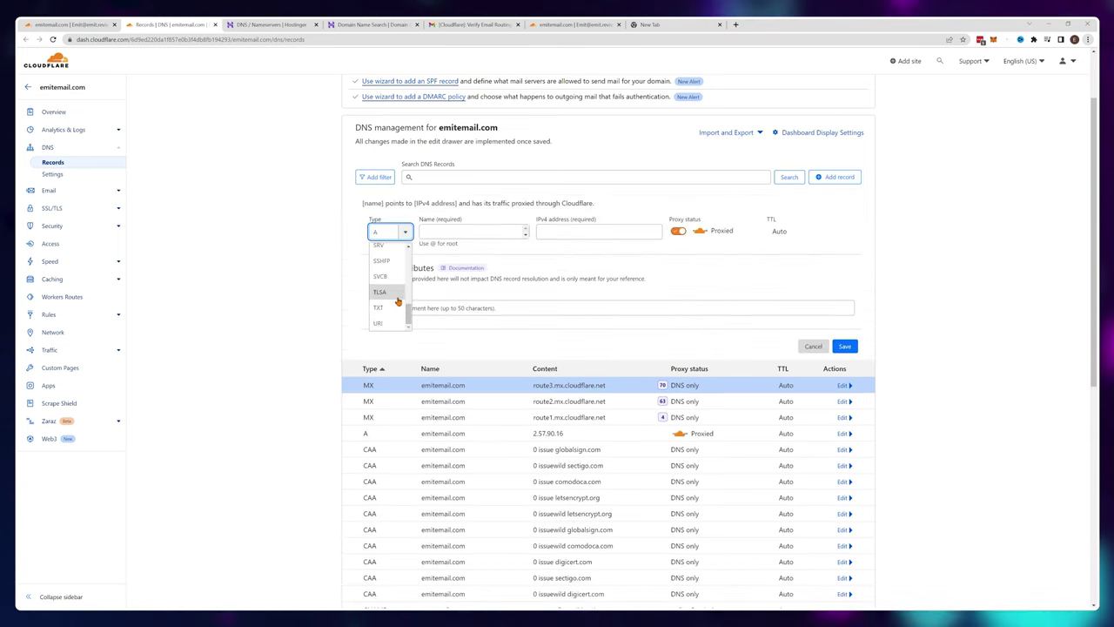
- Save a TXT record named @ with content v=spf1 include:_spf.mx.cloudflare.net ~all
left_click(387, 306)
key("ctrl+shift+Tab")
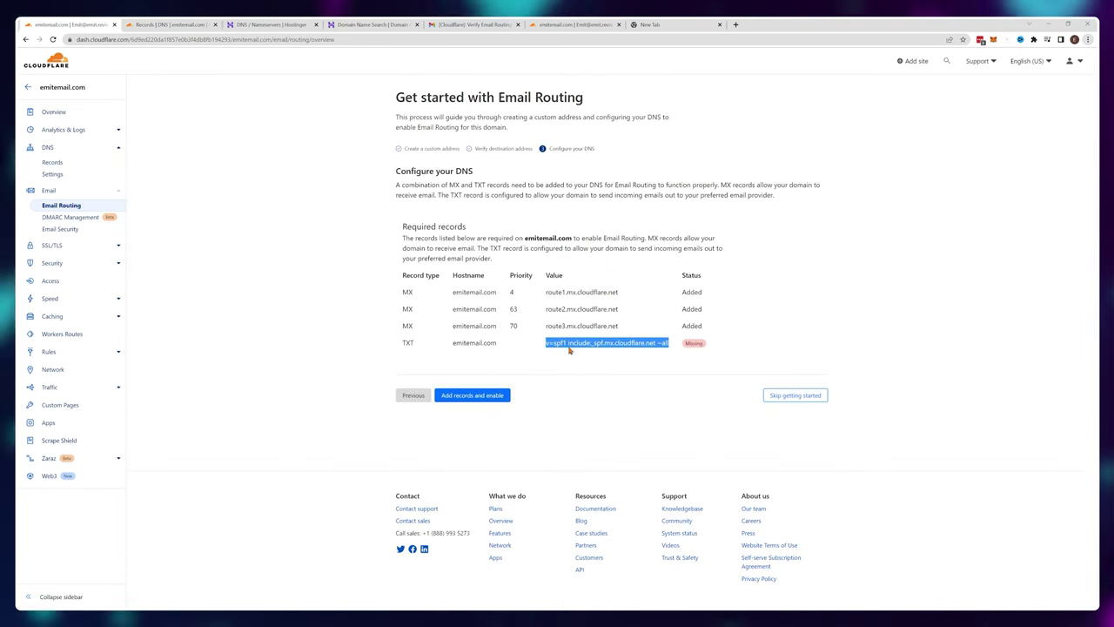
key("ctrl+Tab")
right_click(475, 235)
right_click(424, 285)
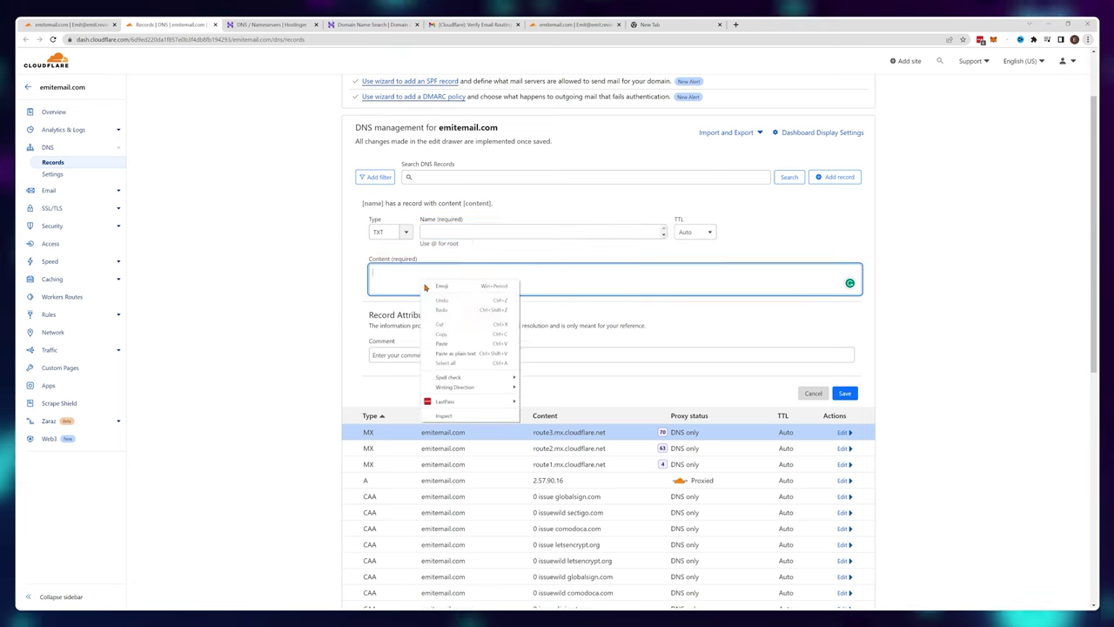
left_click(450, 344)
left_click(483, 232)
type("@")
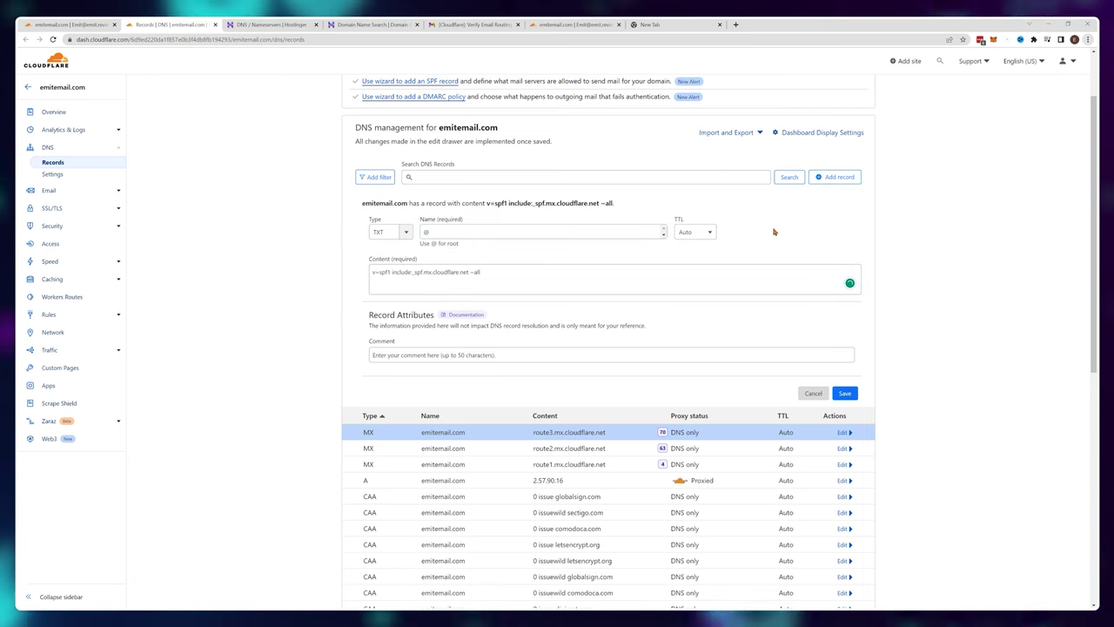
left_click(844, 393)
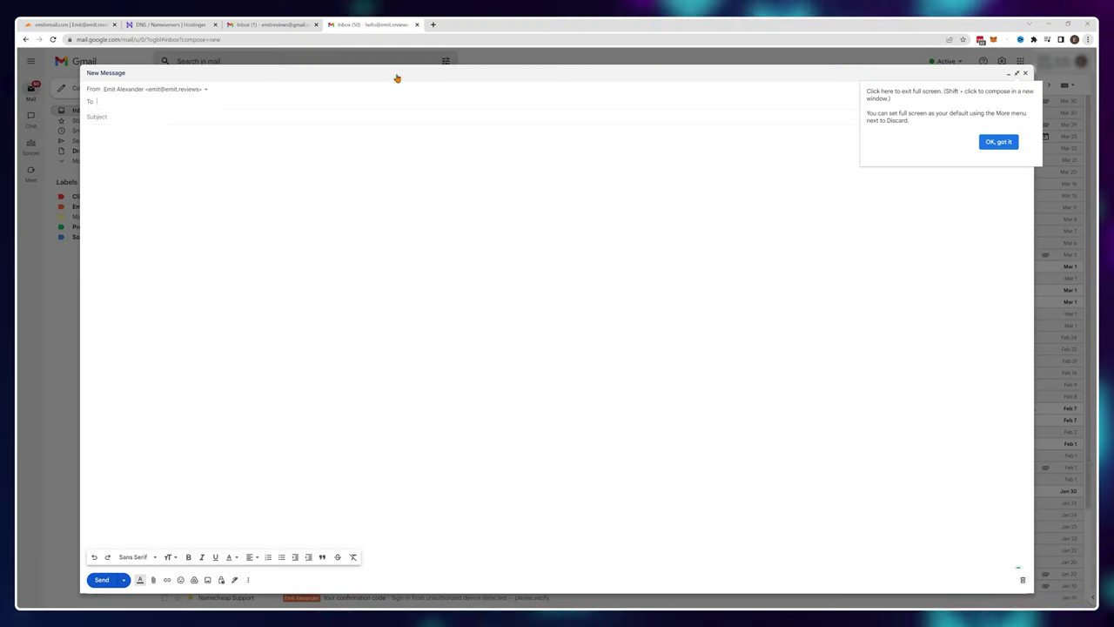
right_click(114, 101)
left_click(149, 144)
left_click(122, 127)
type("Hey Emit!")
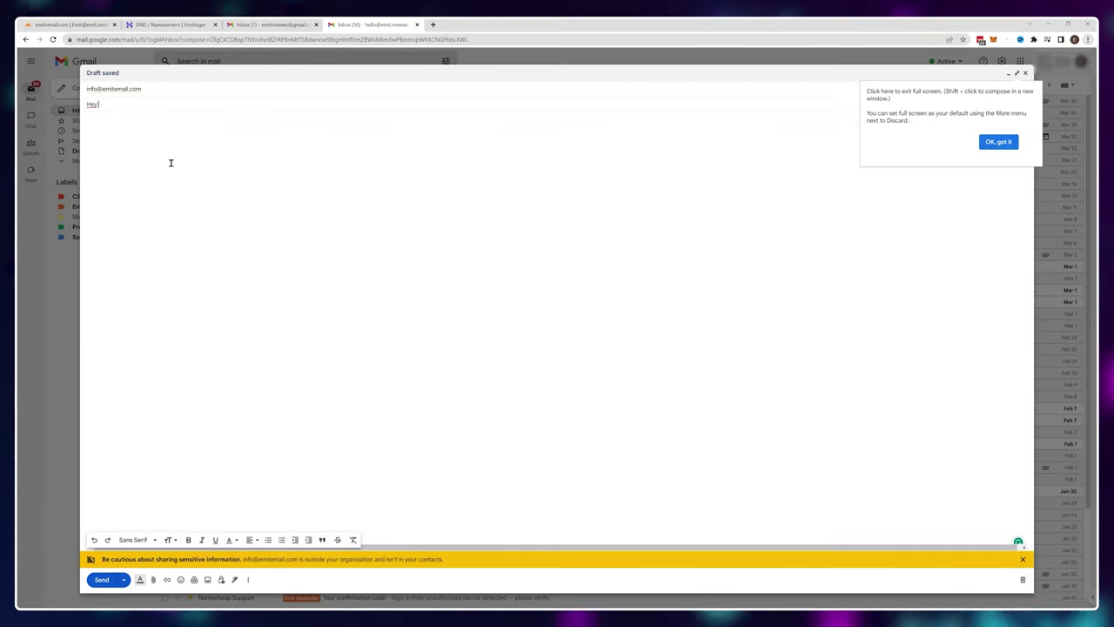
key("Tab")
type("Just writing to myself, no big deal. let me know")
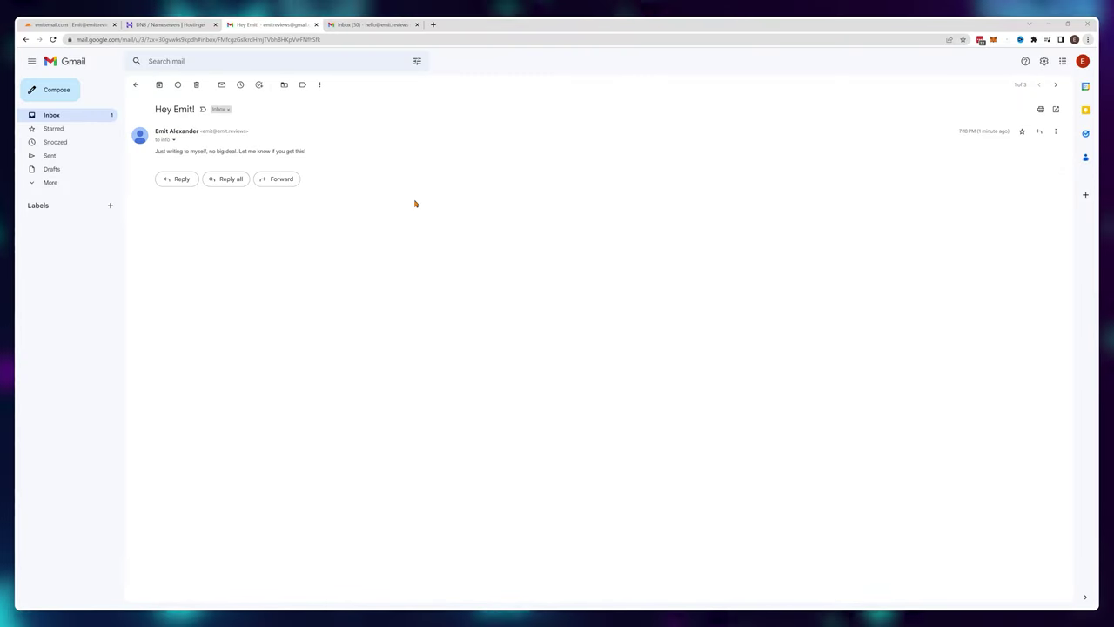
- Check the received message's sender details, then send the reply 'All good!'
left_click(175, 142)
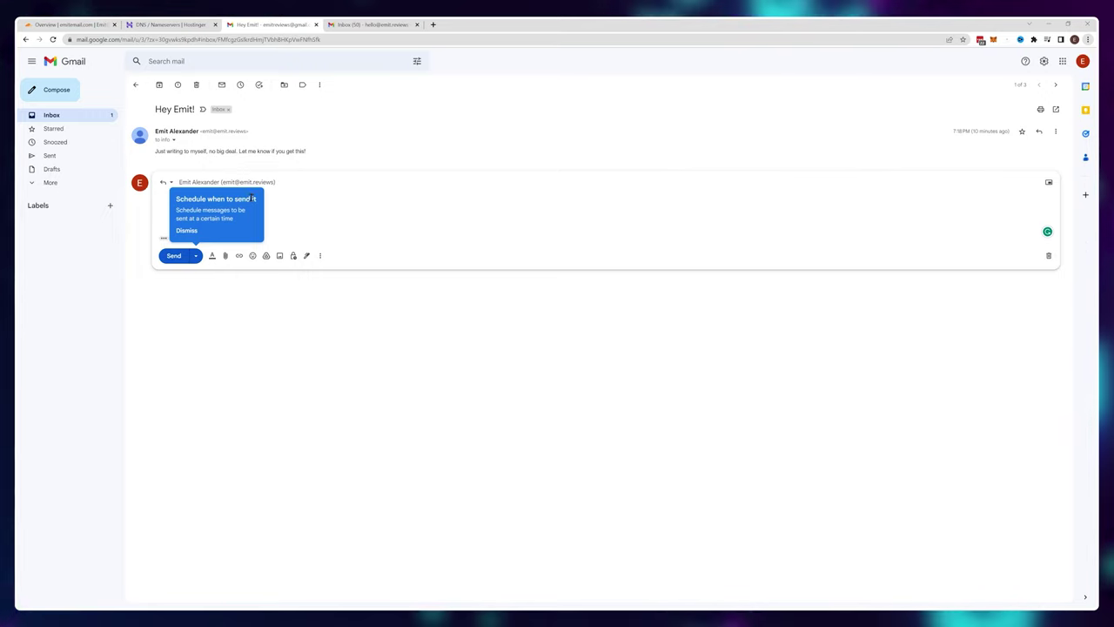
type("All good!")
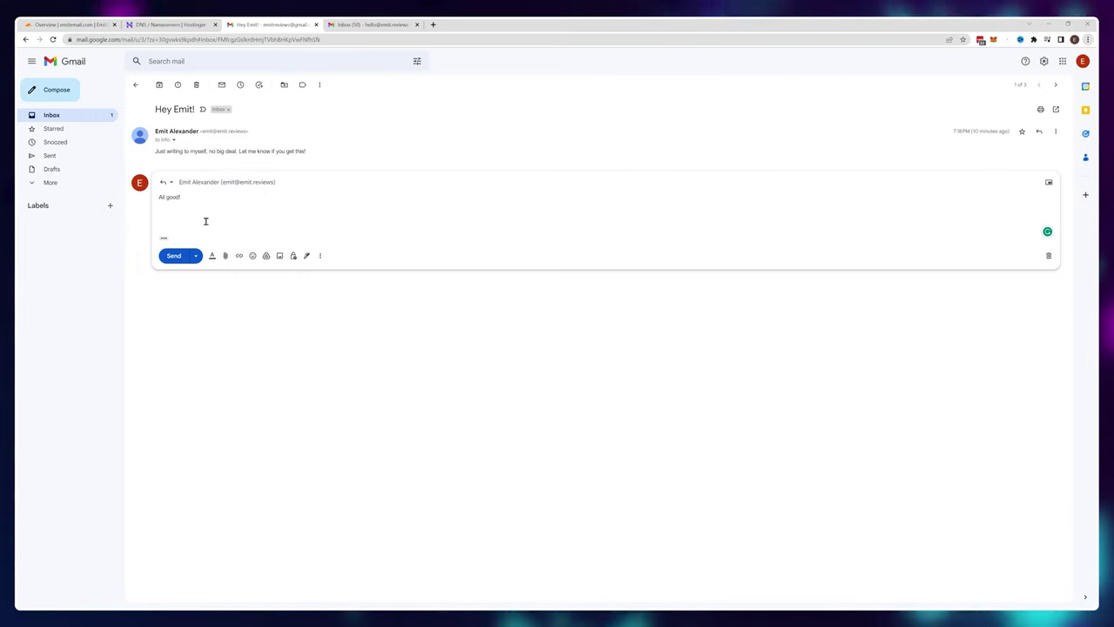
key("ctrl+Return")
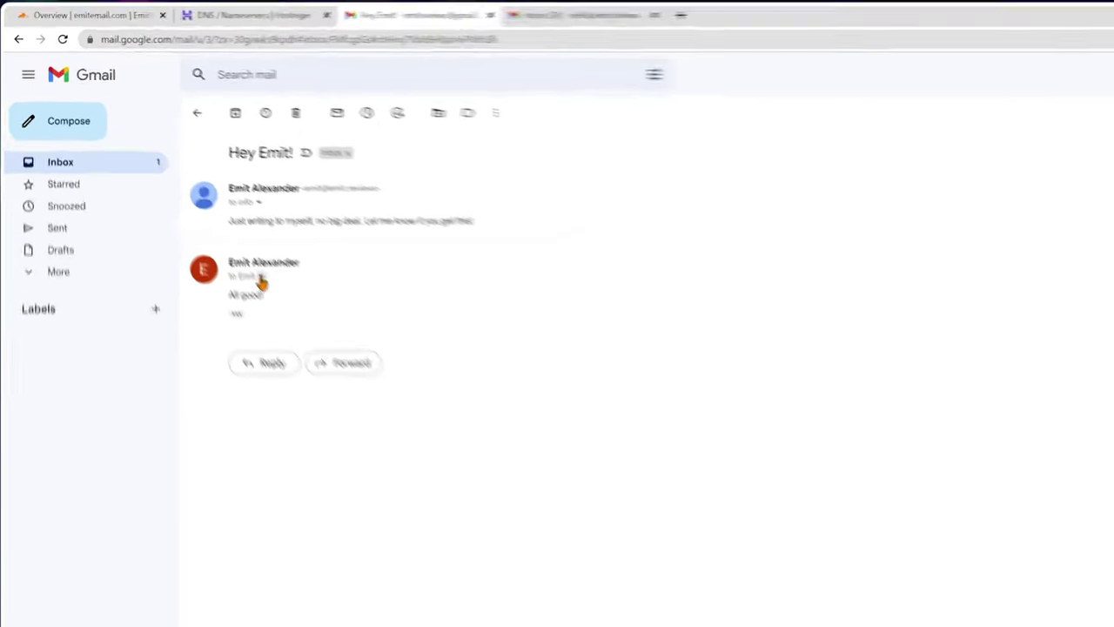
left_click(178, 189)
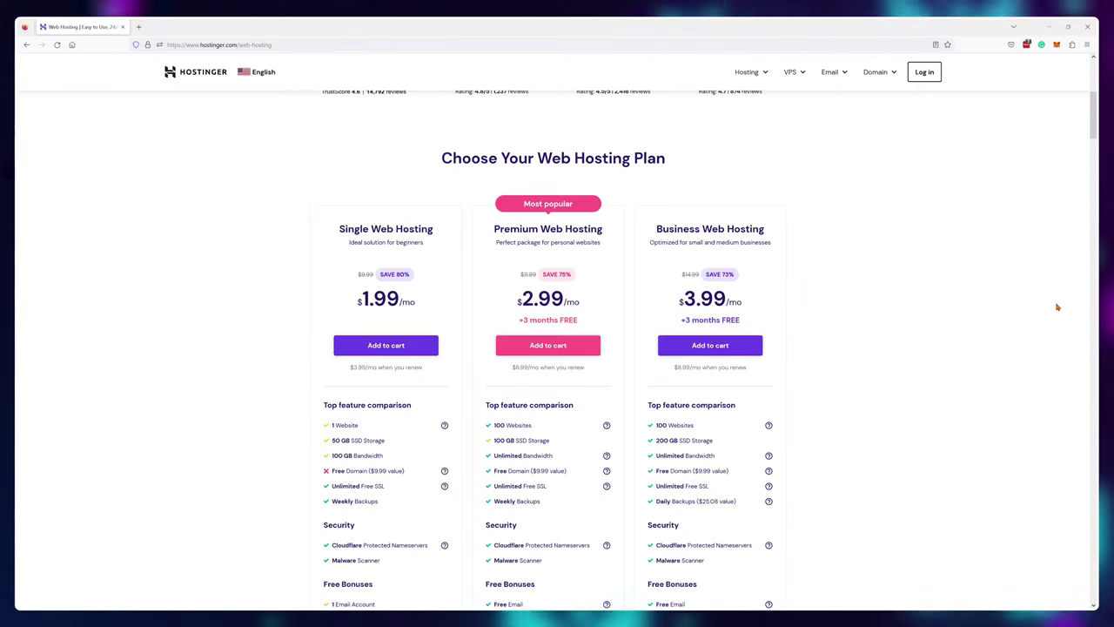
- Apply the EMITREVIEWS coupon code to the Premium Web Hosting checkout
scroll(1058, 306, "down", 3)
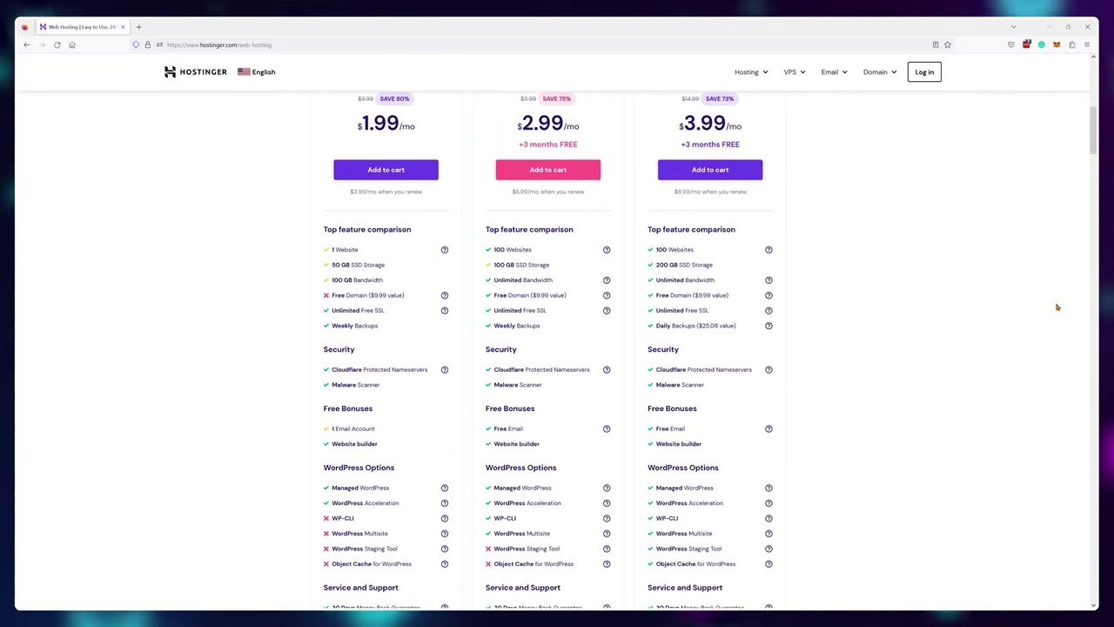
mouse_move(608, 430)
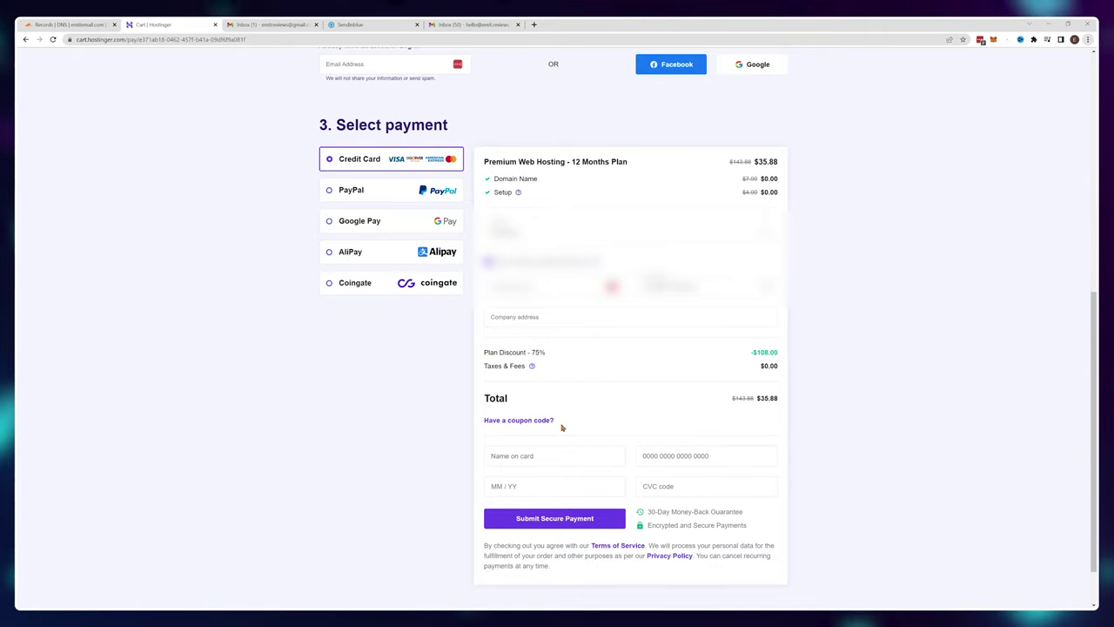
left_click(522, 419)
key("ctrl+v")
key("Return")
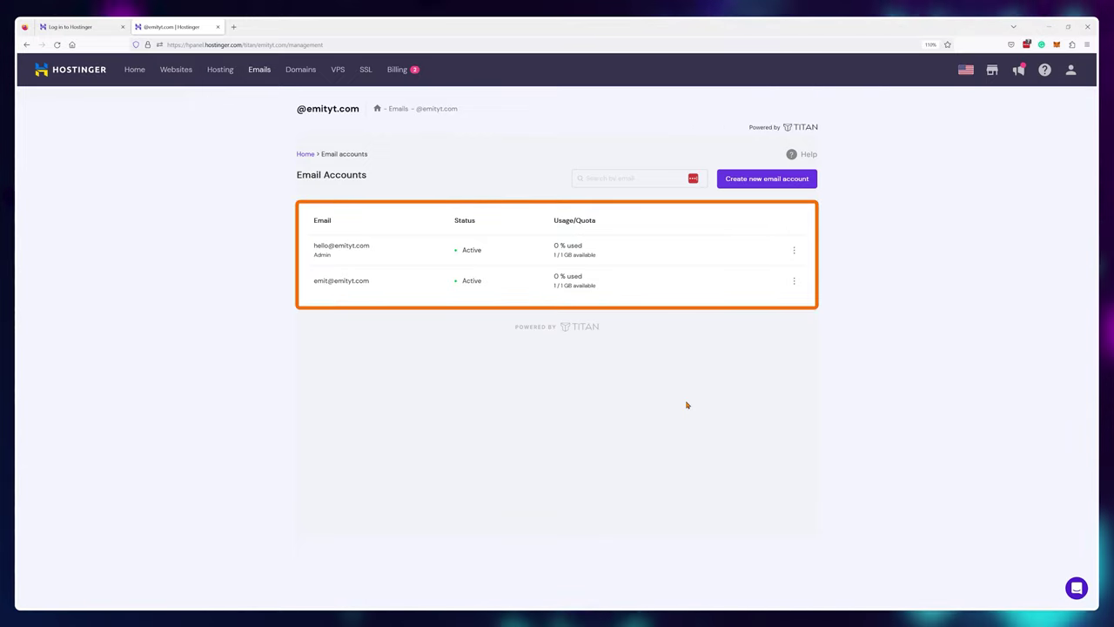
left_click(778, 182)
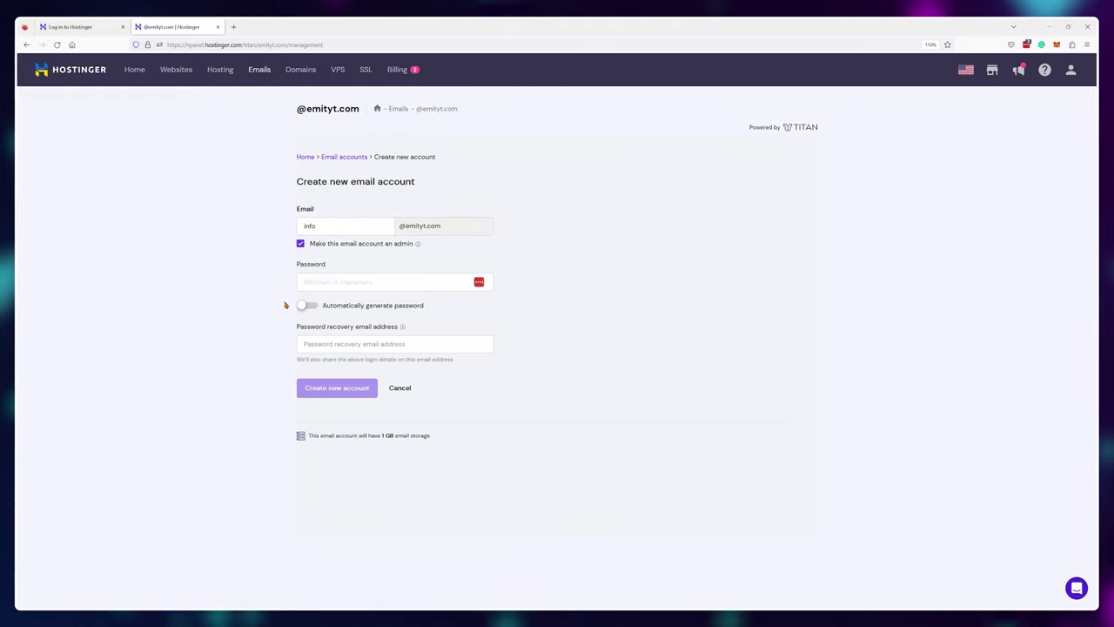
left_click(302, 304)
left_click(335, 388)
left_click(794, 250)
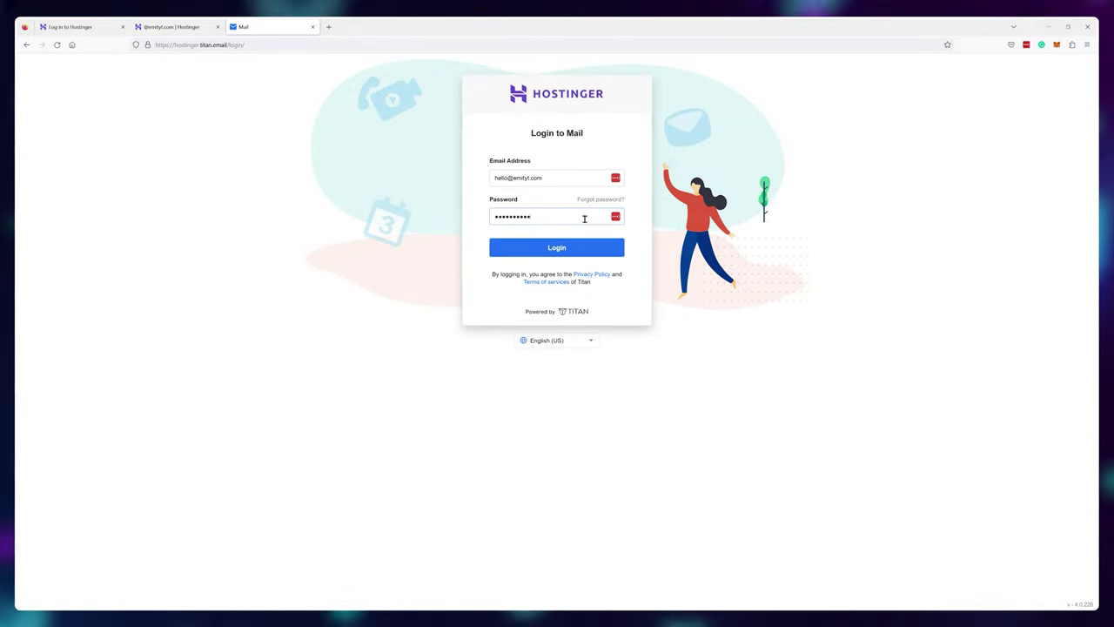
key("Return")
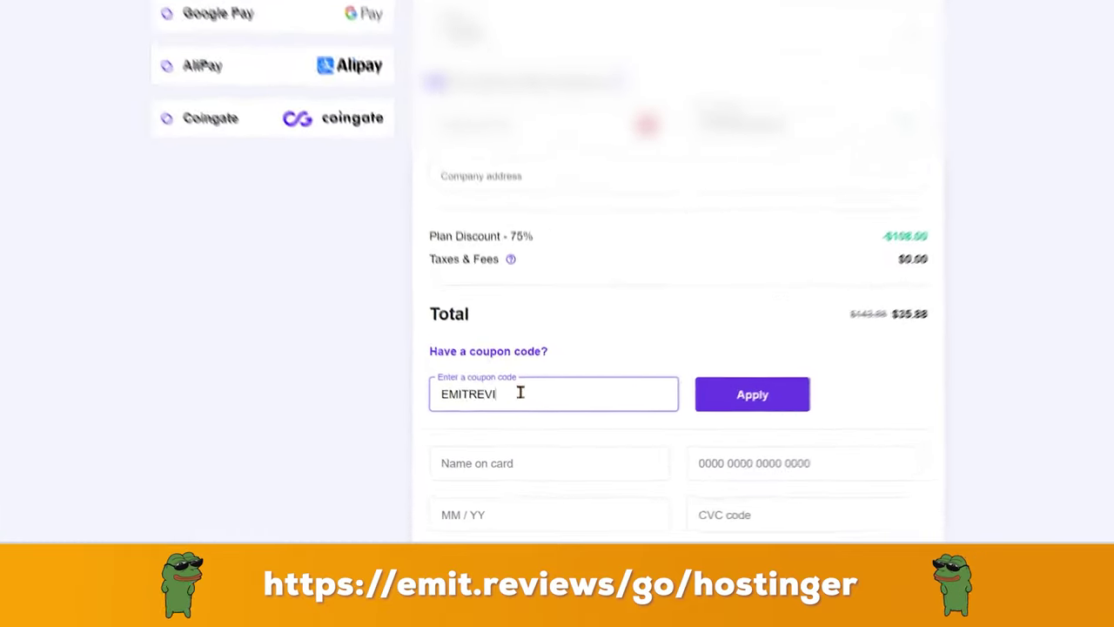
- Apply the EMITREVIEWS coupon and start another email account named 'emit'
type("EWS")
key("Return")
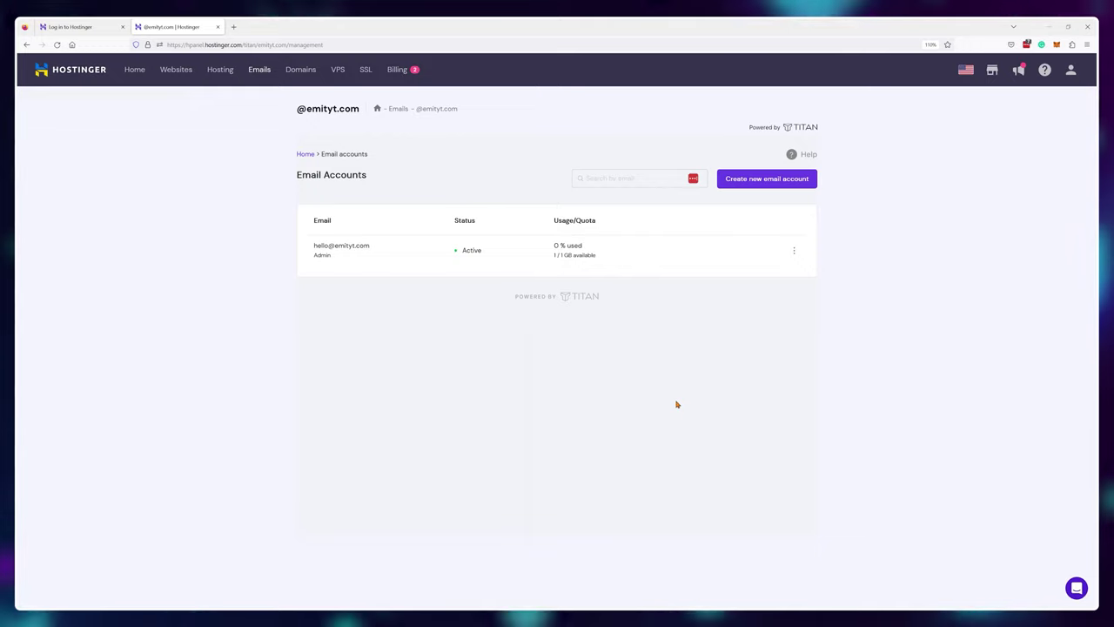
left_click(757, 178)
type("e")
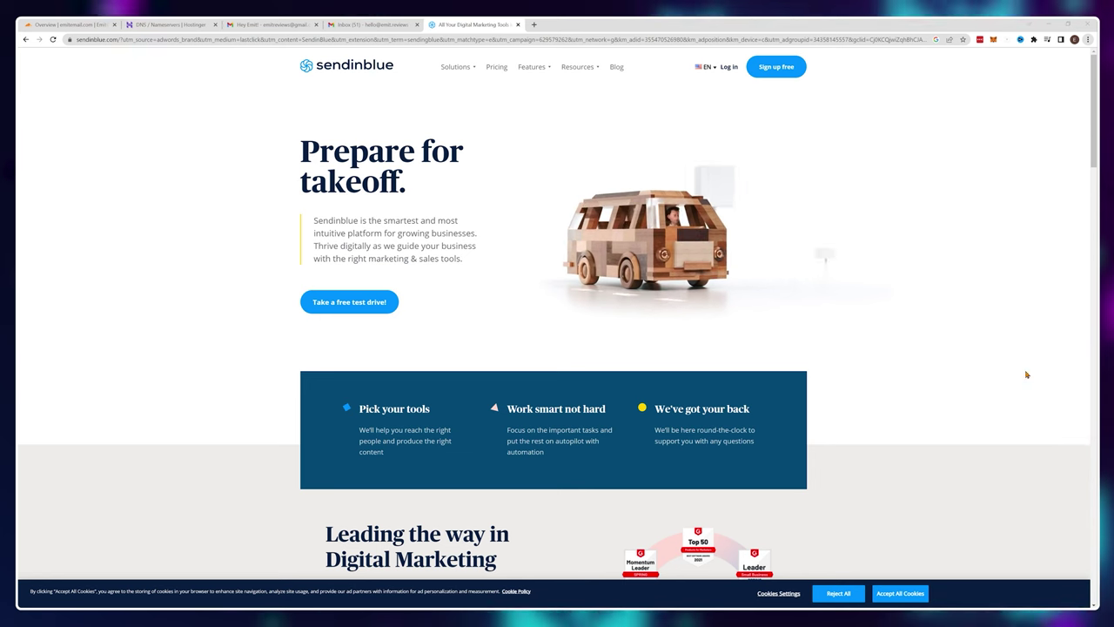
- Sign up for a free Sendinblue account using the suggested email and saved password
left_click(776, 67)
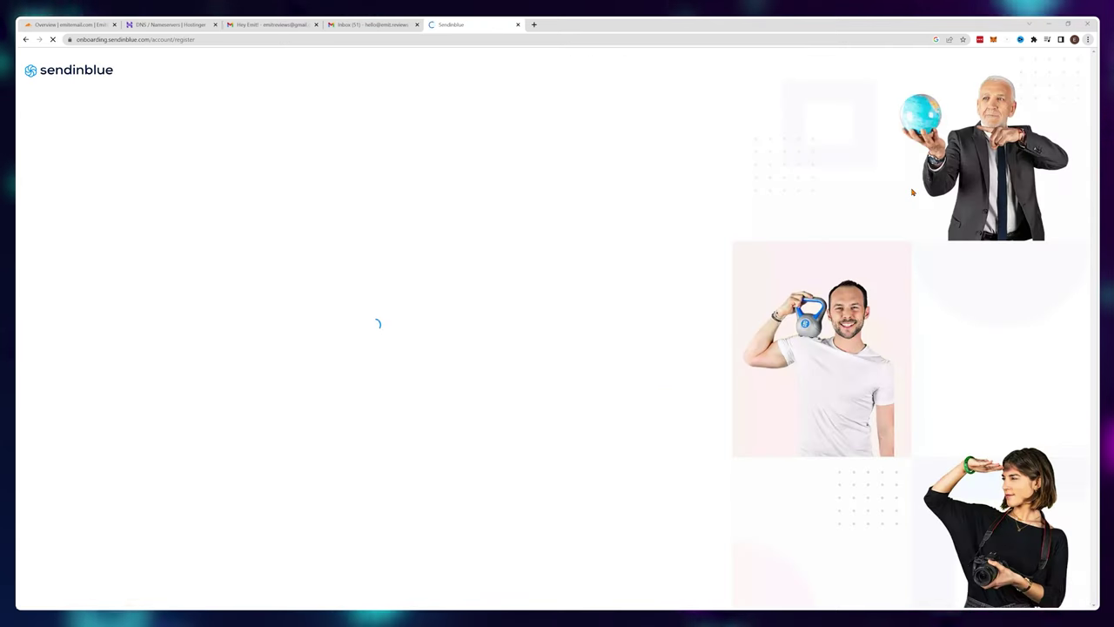
left_click(432, 193)
type("emit")
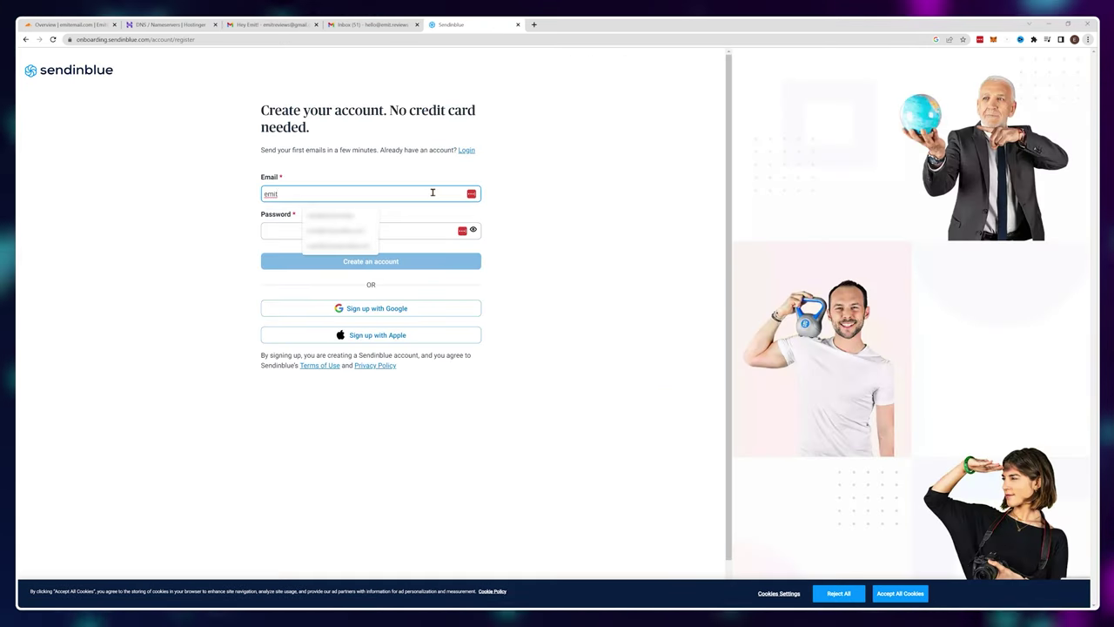
key("Down")
key("Return")
key("Tab")
left_click(399, 283)
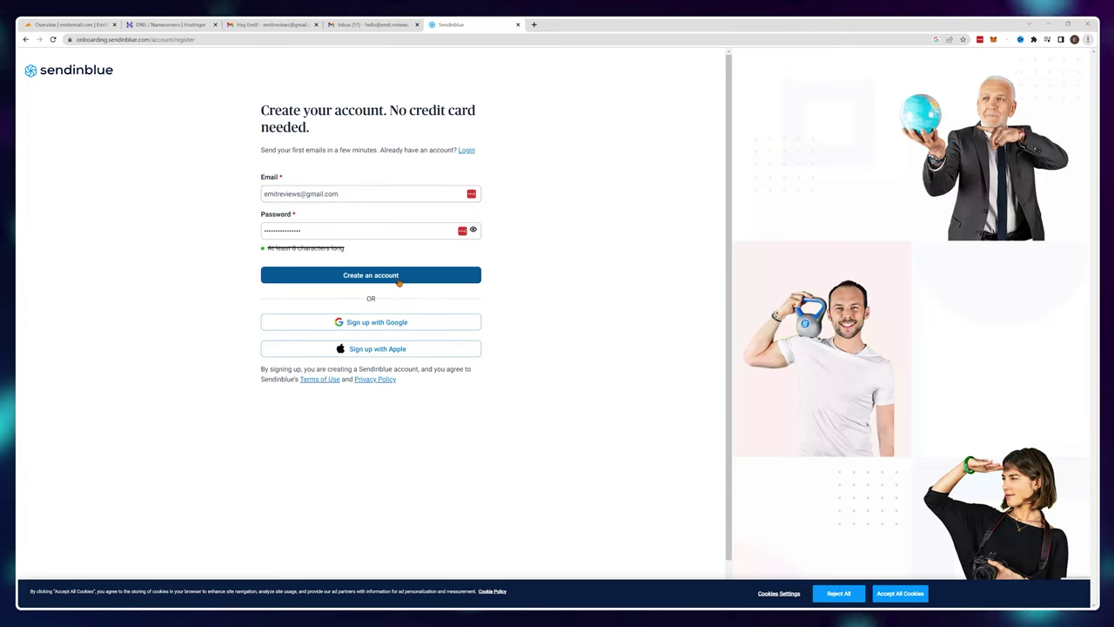
left_click(398, 279)
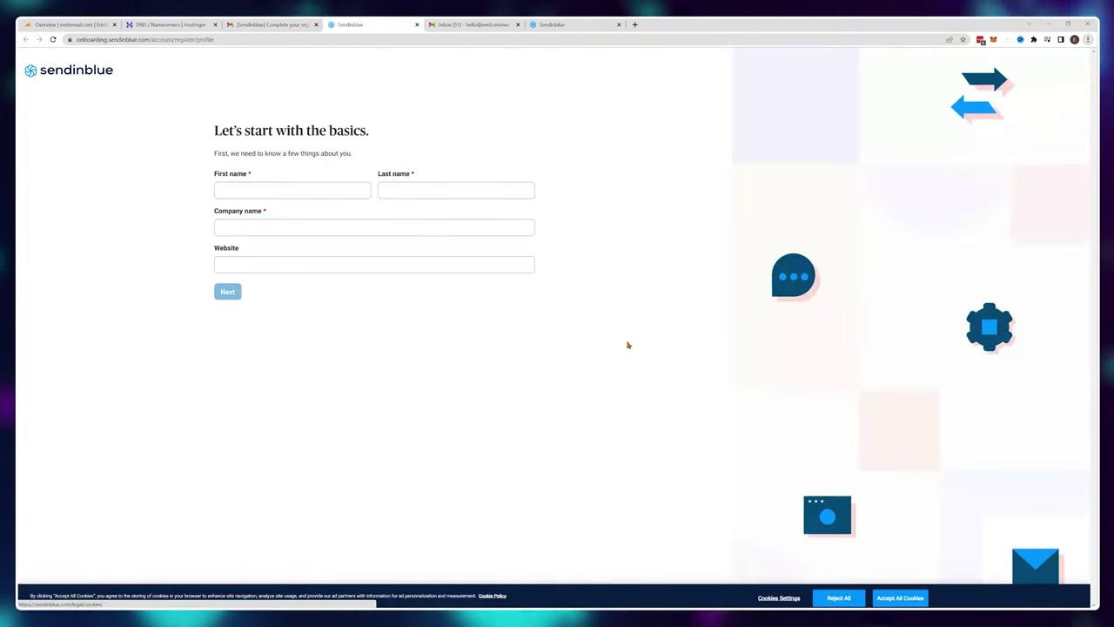
- Fill in the first and last name and submit the basic profile details
left_click(314, 187)
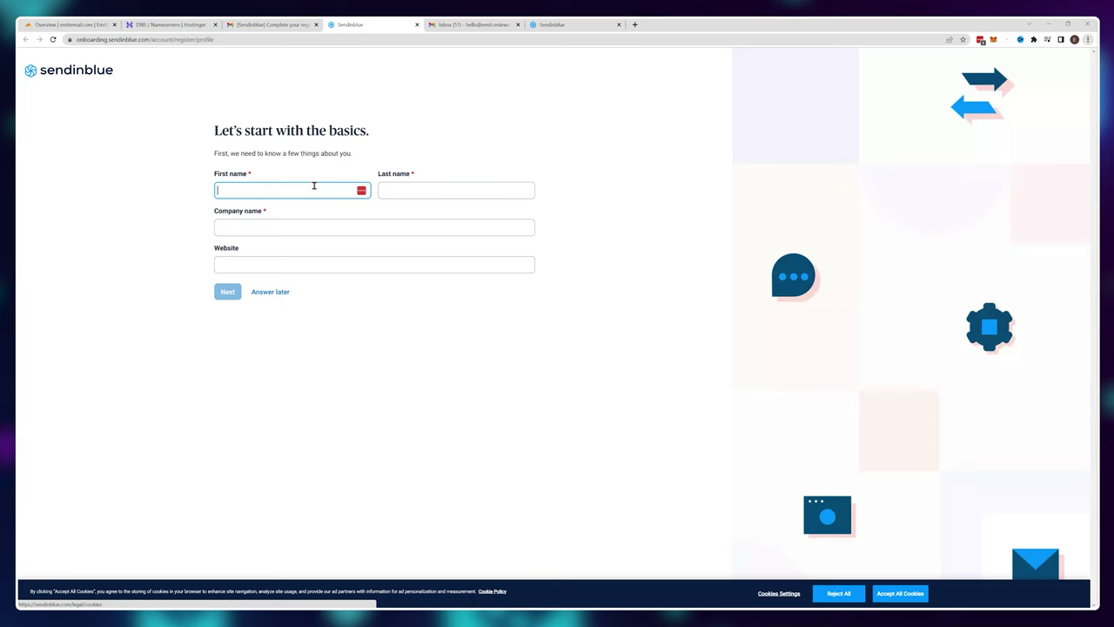
type("Emit")
left_click(413, 189)
type("Alexander")
left_click(408, 224)
key("Return")
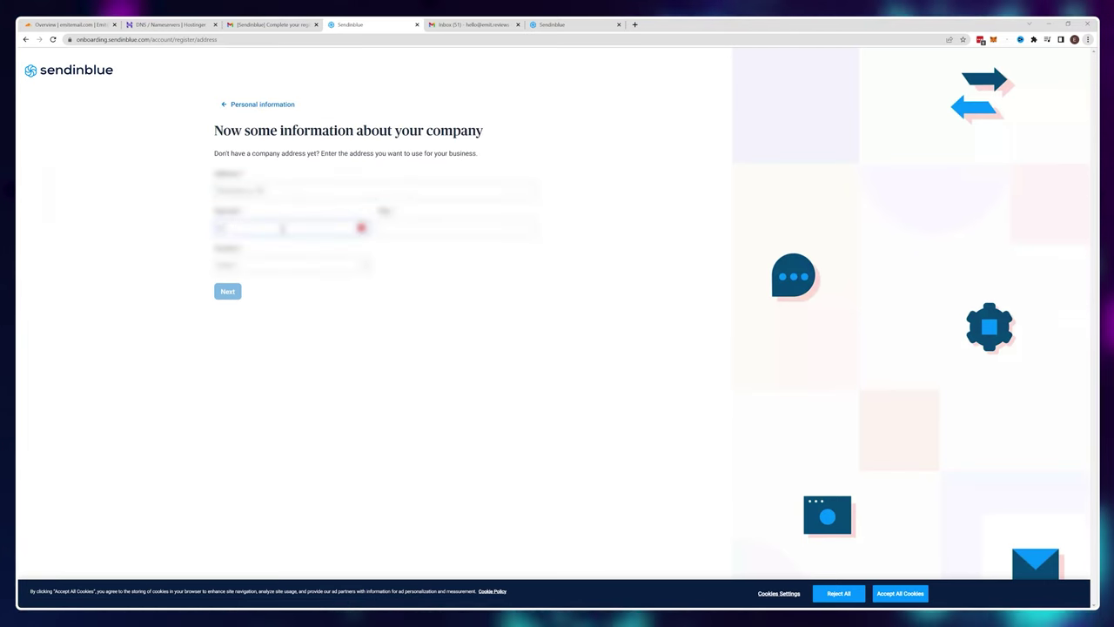
- Answer the business-details and business-size questions, then enter the SMS verification code
left_click(292, 263)
left_click(261, 288)
left_click(228, 291)
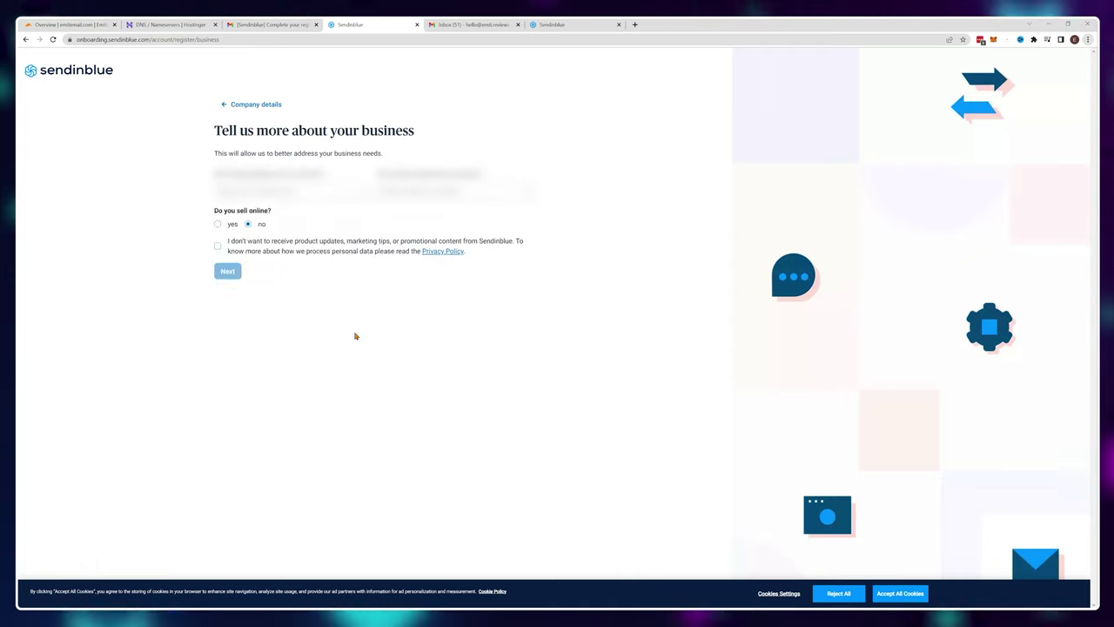
left_click(292, 190)
left_click(368, 221)
left_click(440, 190)
left_click(440, 231)
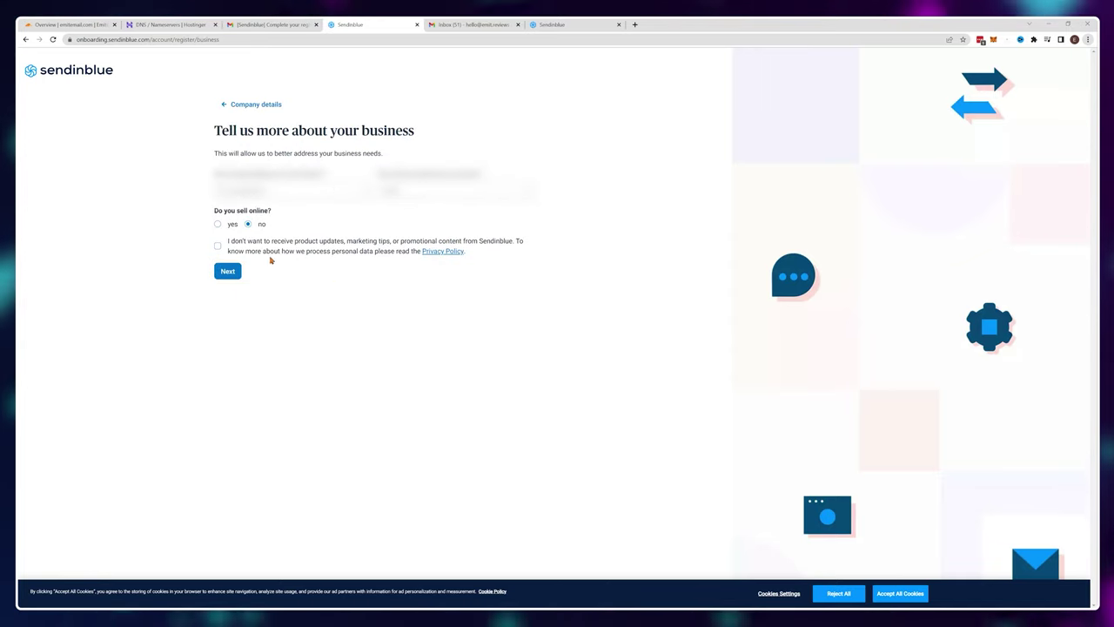
left_click(228, 269)
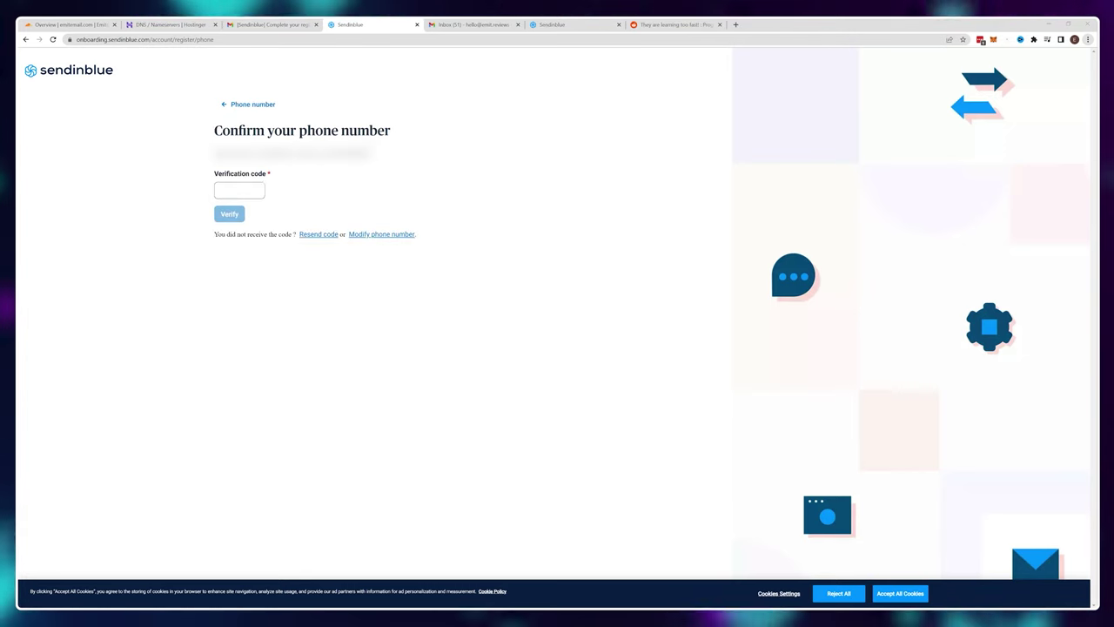
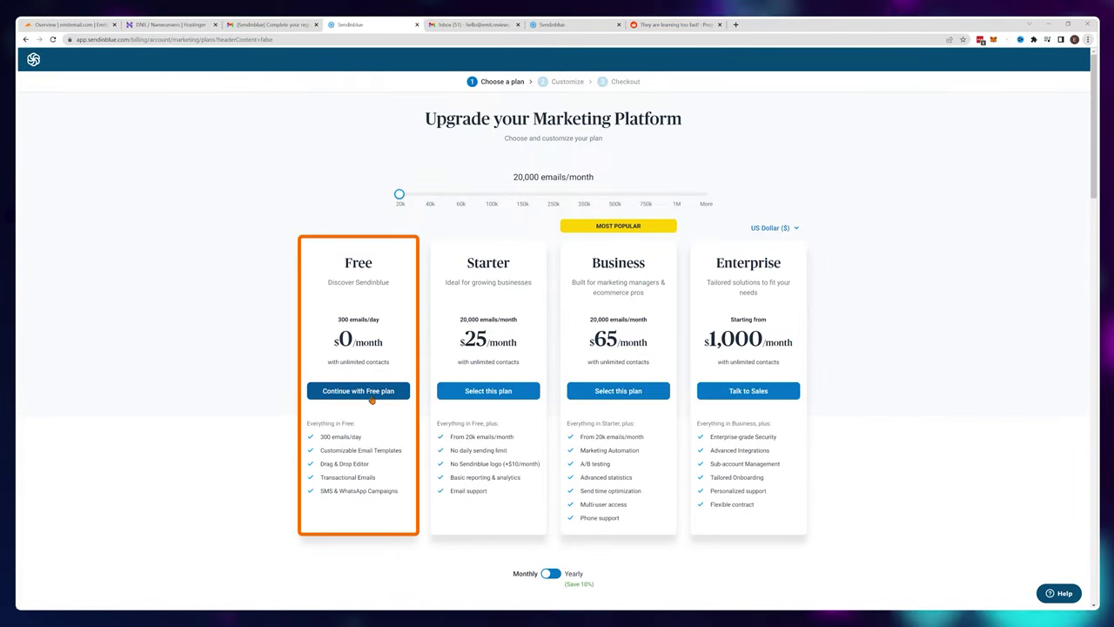
- Stay on the Free plan and start adding a sending domain under Senders & IP > Domains
left_click(372, 392)
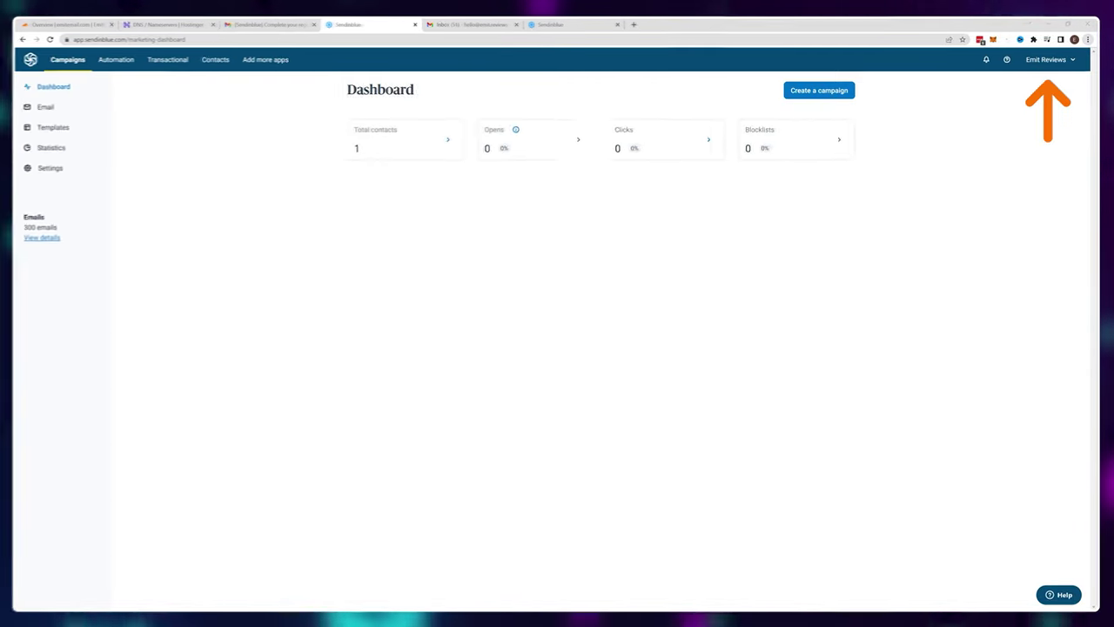
left_click(1053, 61)
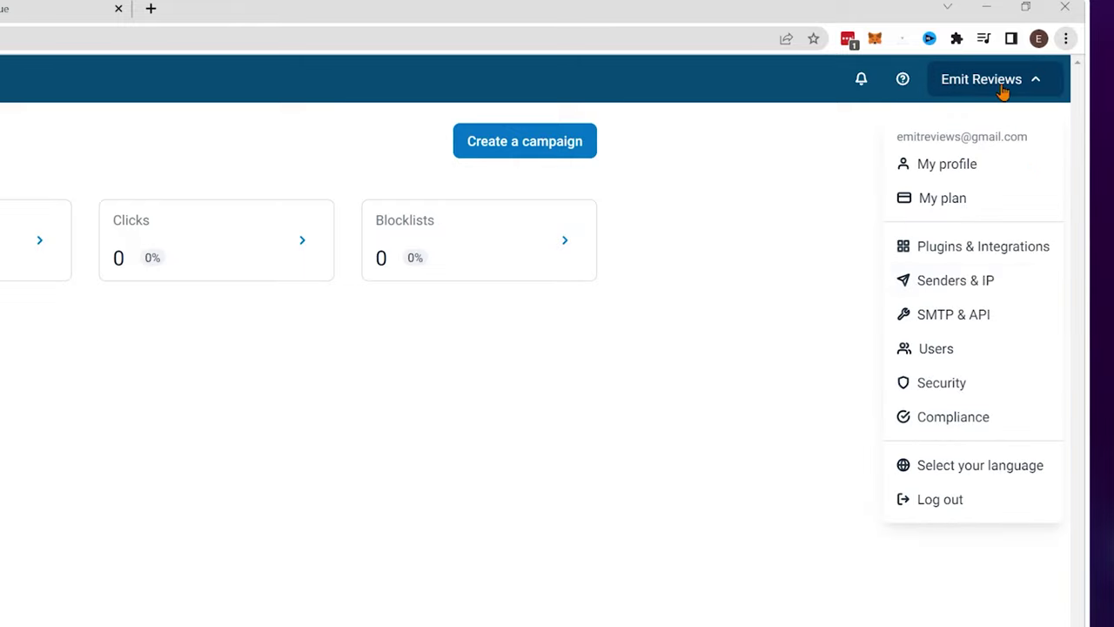
left_click(975, 283)
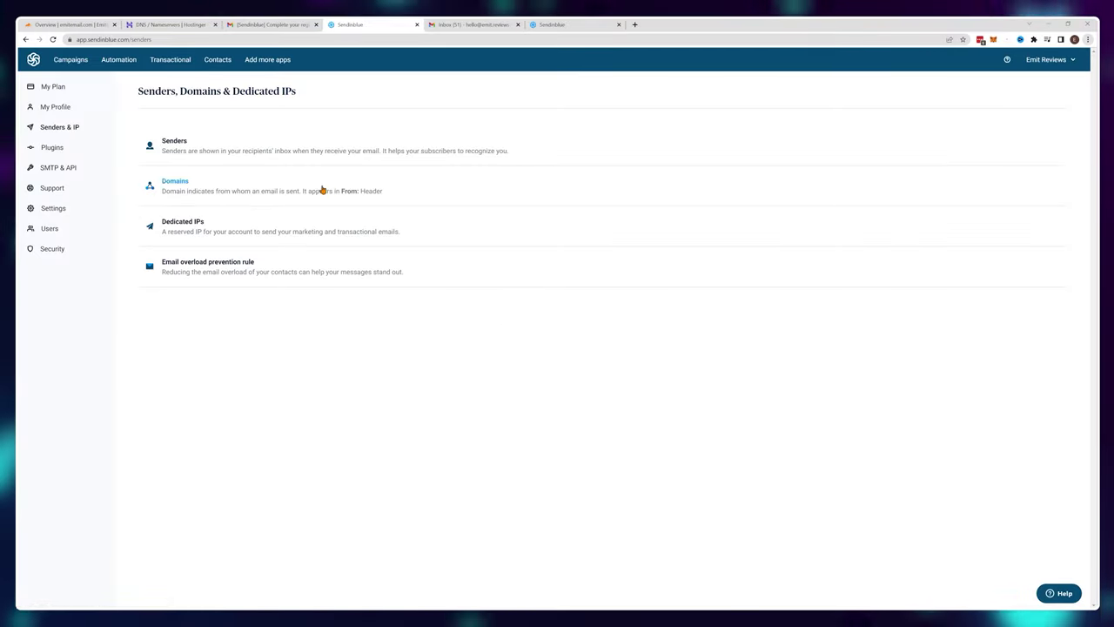
left_click(322, 190)
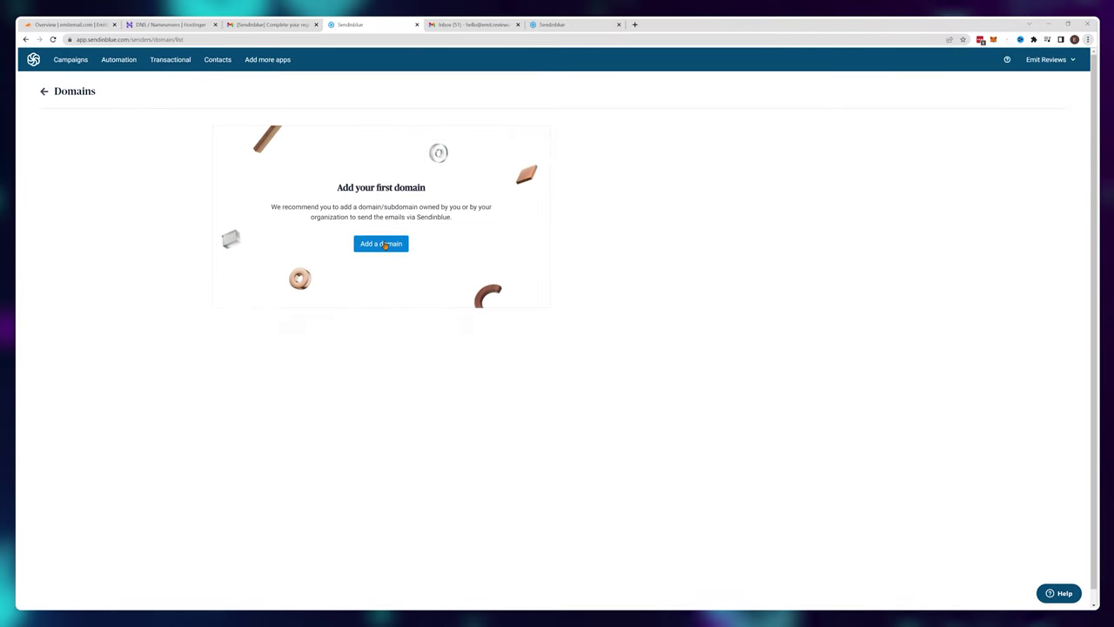
left_click(385, 244)
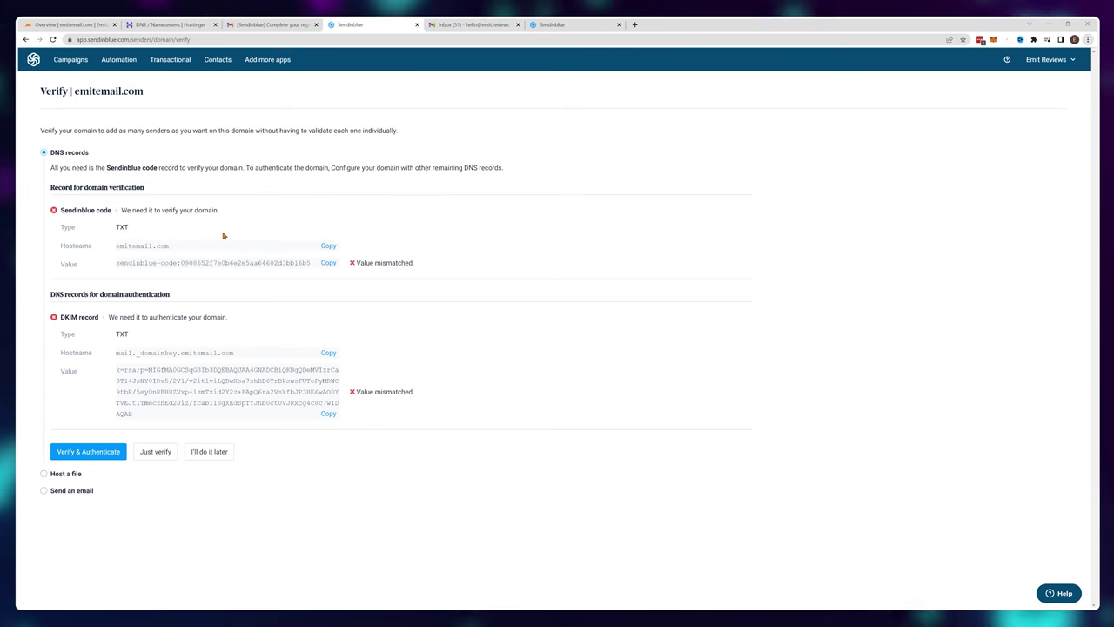
- Add and save a TXT record holding Sendinblue's verification code in emitemail.com's Cloudflare DNS
left_click(92, 26)
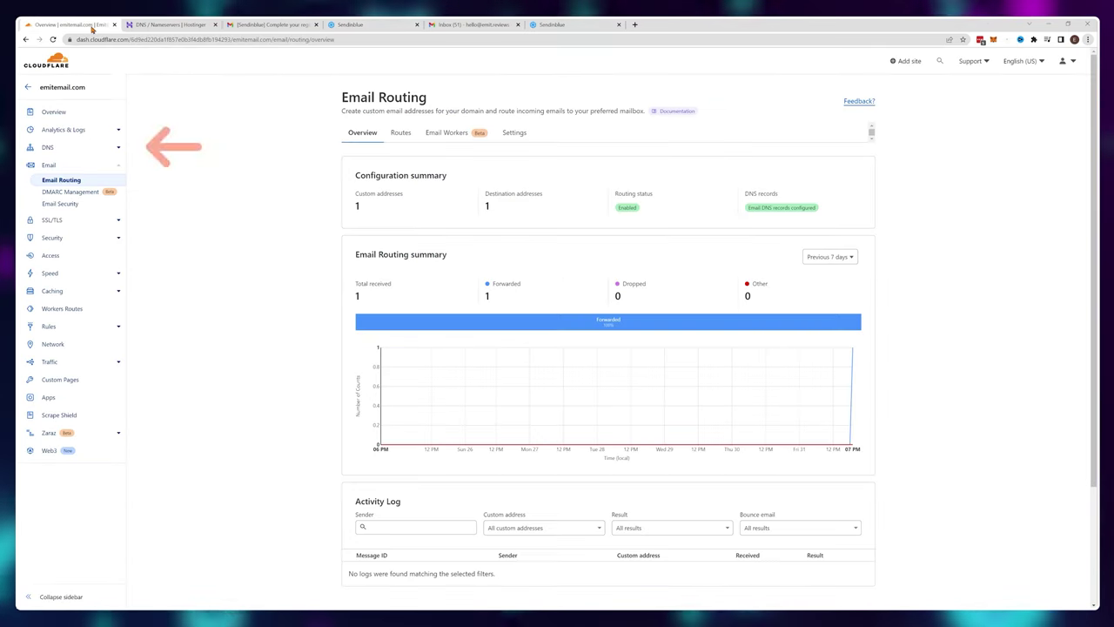
left_click(101, 152)
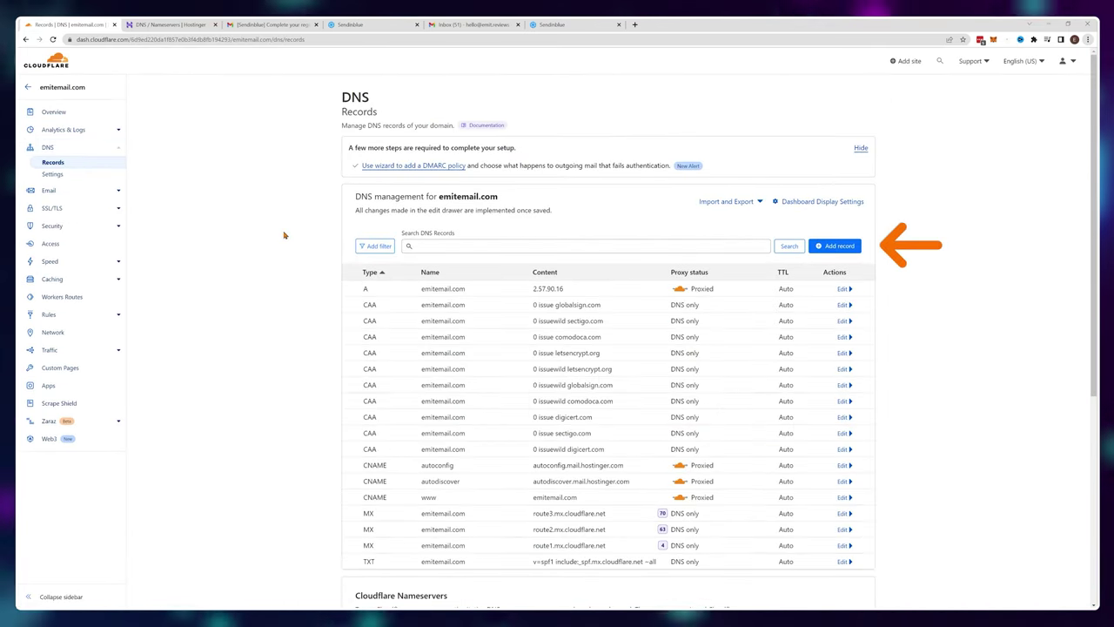
left_click(833, 246)
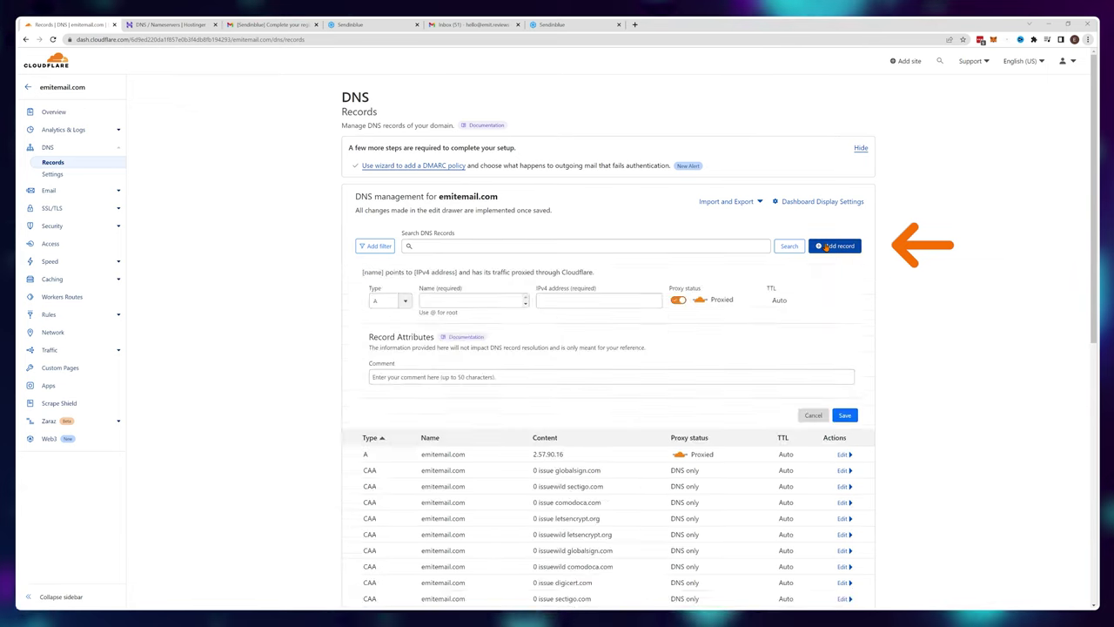
left_click(406, 301)
left_click(380, 376)
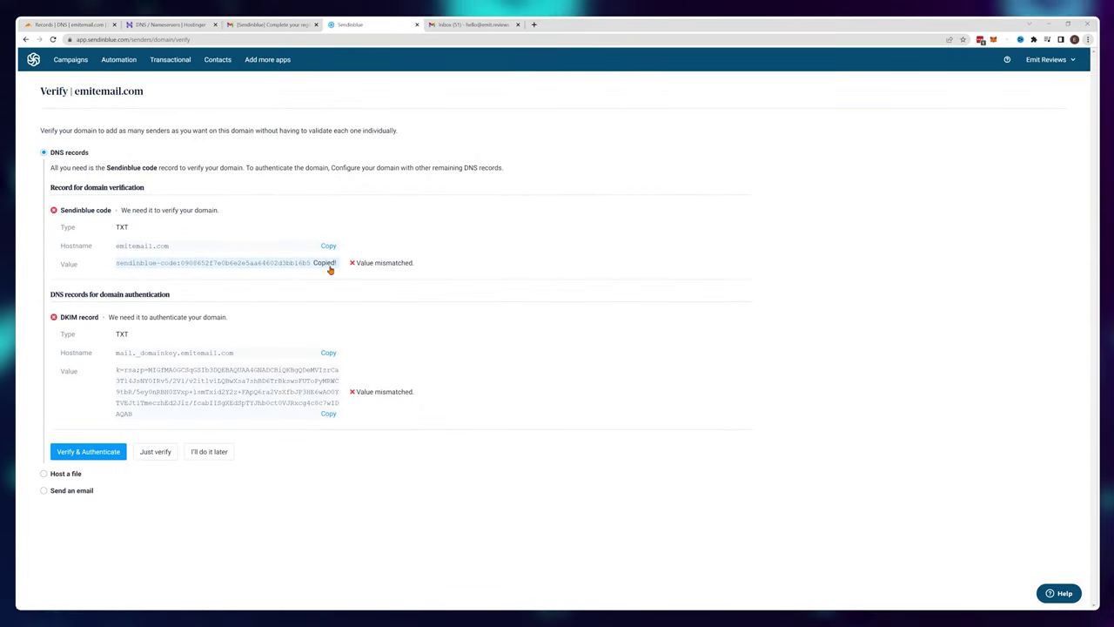
key("ctrl+1")
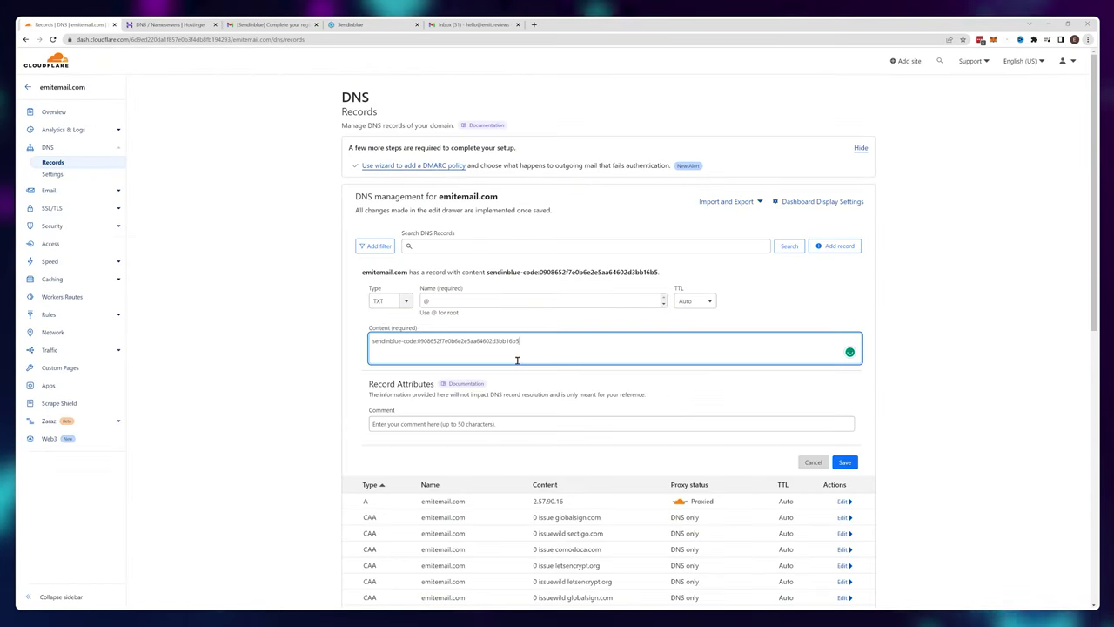
left_click(852, 463)
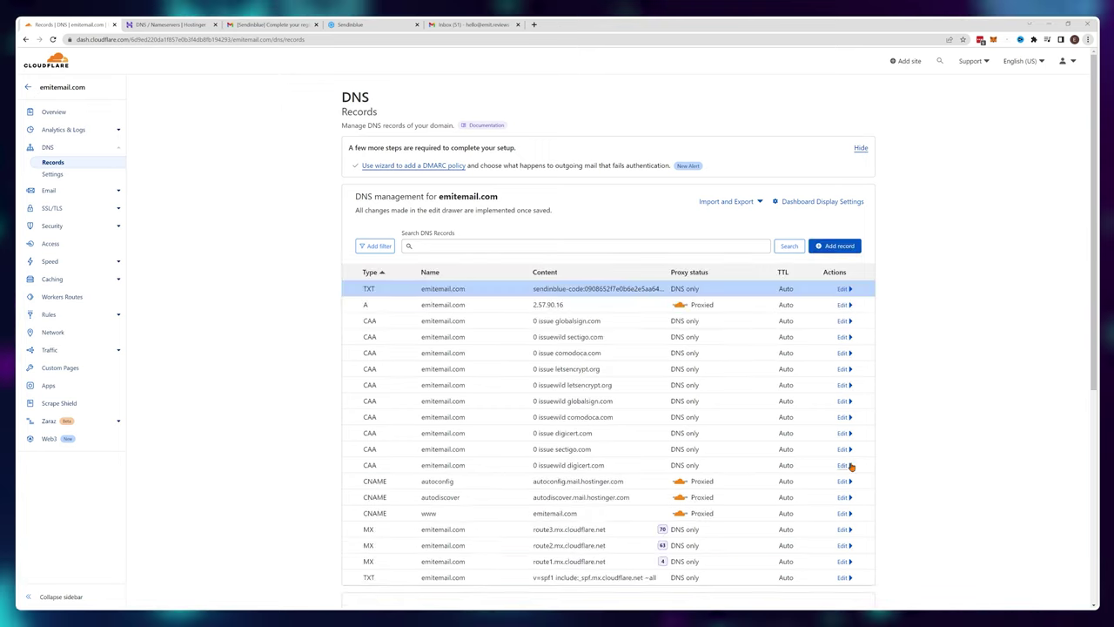
- Add a mail._domainkey TXT record with Sendinblue's DKIM key value
left_click(356, 25)
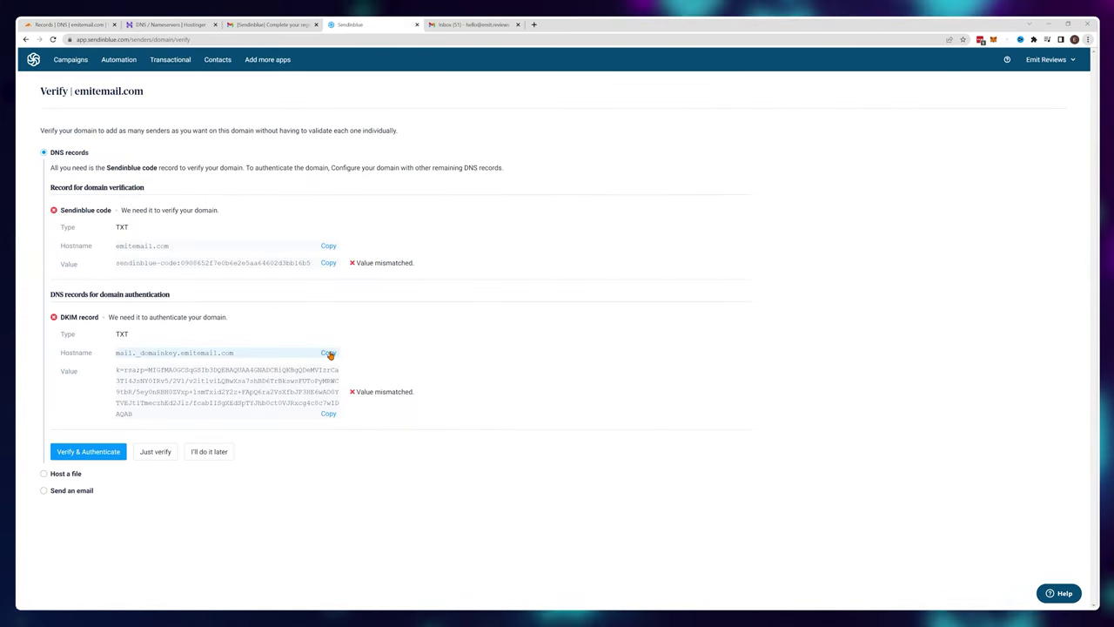
left_click(70, 25)
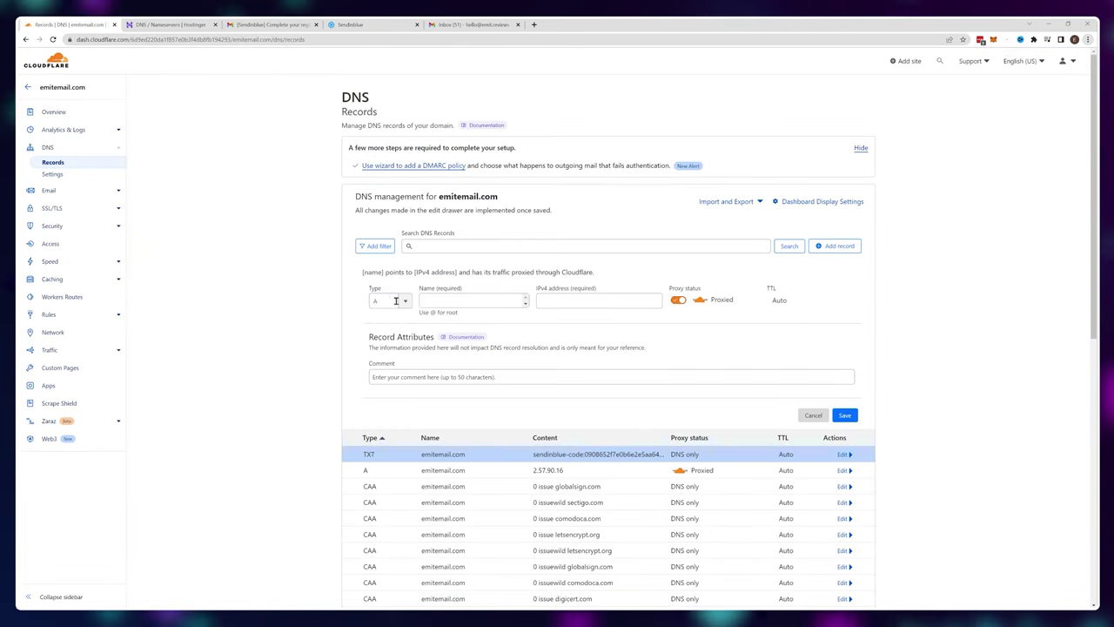
left_click(379, 376)
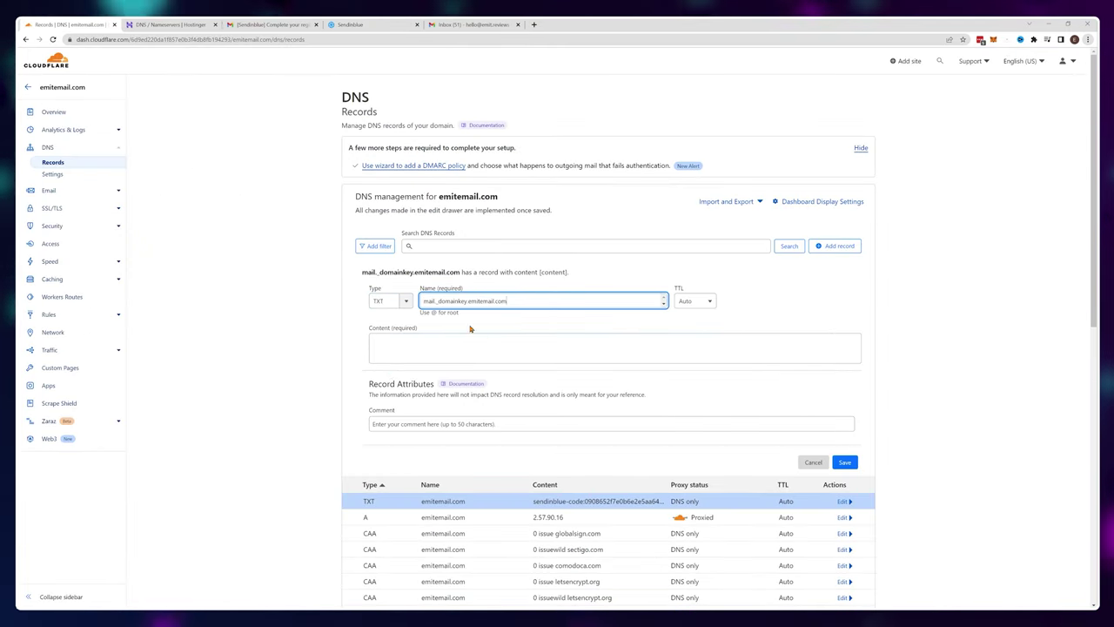
left_click(366, 23)
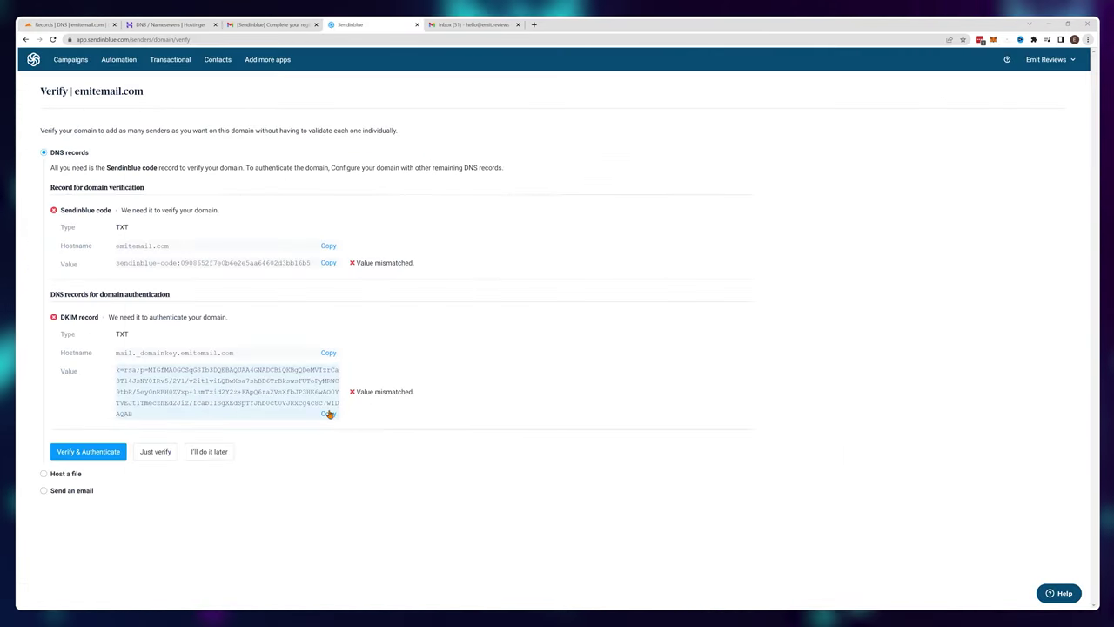
left_click(52, 24)
type("k=rsa;p=MIGfMA0GCSqGSIb3DQEBAQUAA4GNADCBiQKBgQDeMVIzrCa3T14JsNY0IRv5/2V1/v2itlviLQBwXsa7shBD6TrBkswsFUToPyMRWC9tbR/Sey0nRBH0ZVxp+IsmTxid2Y2z+FApQ6ra2VsXfbJP3HE6wAO0YTVEJt1TmeczhEd2Jiz/fcabIlSgXEdSpTYJhb0ct0VJRxcg4c8c7wIDAQAB")
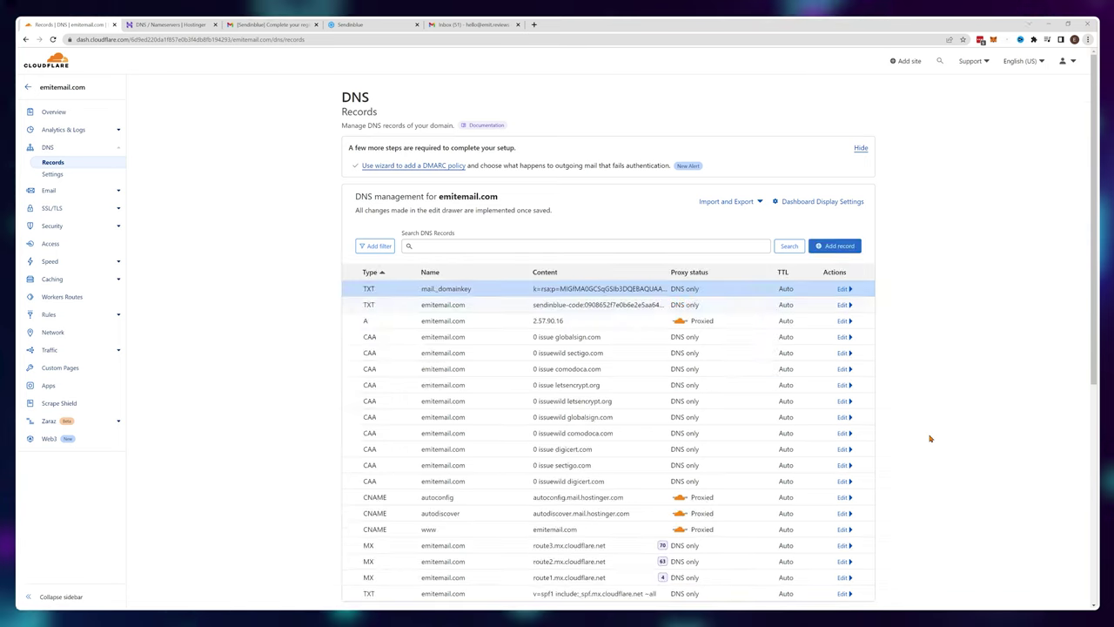
key("ctrl+4")
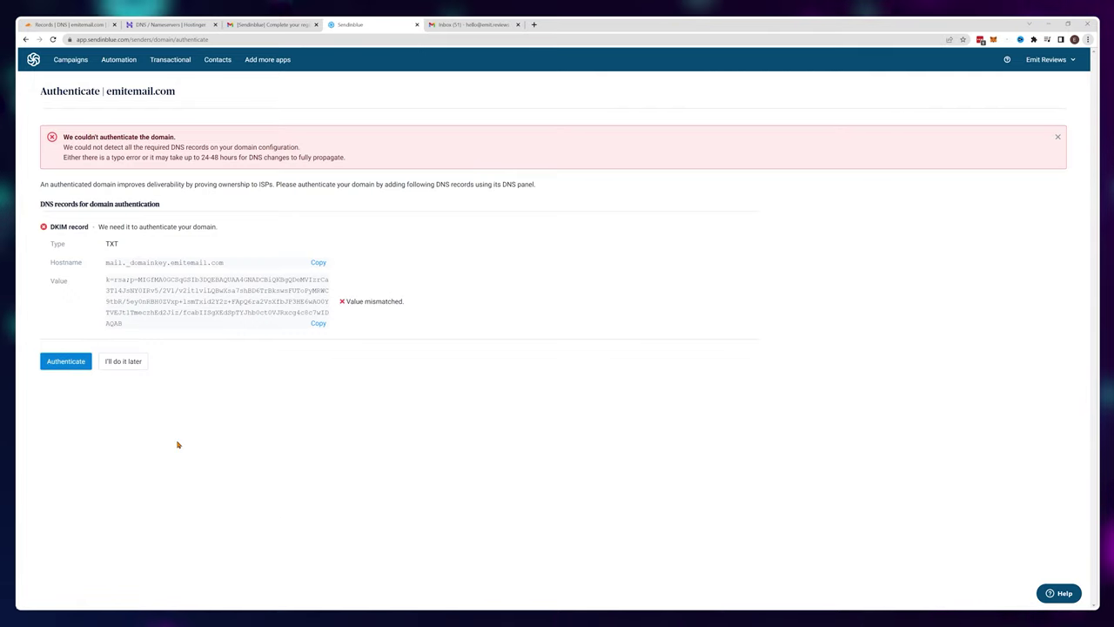
- Return to Domains and authenticate emitemail.com against its DKIM record
left_click(136, 369)
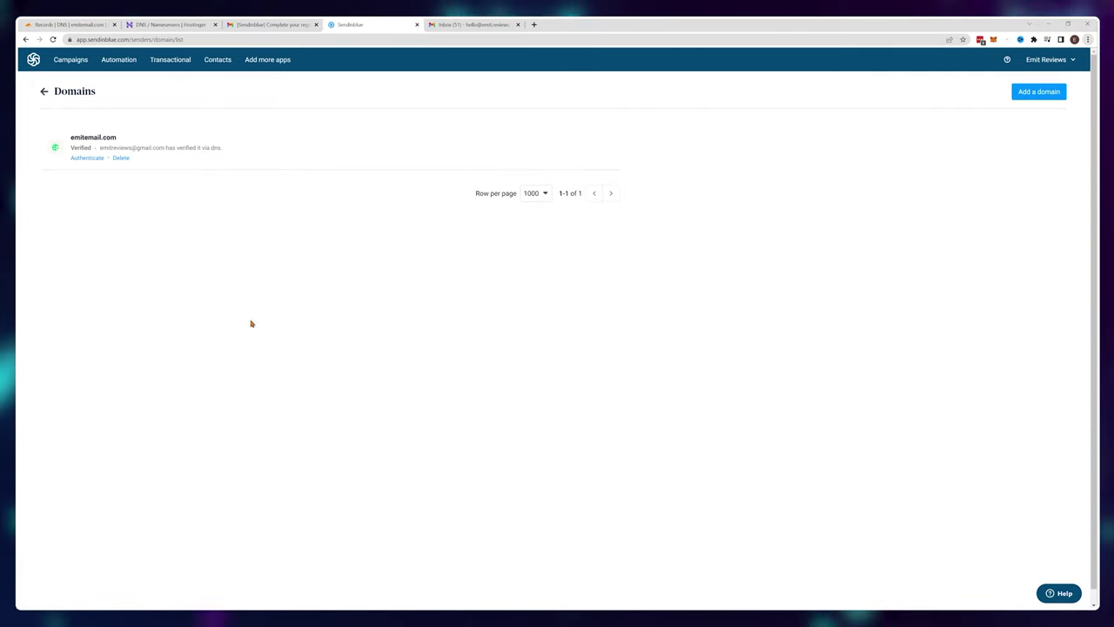
left_click(88, 160)
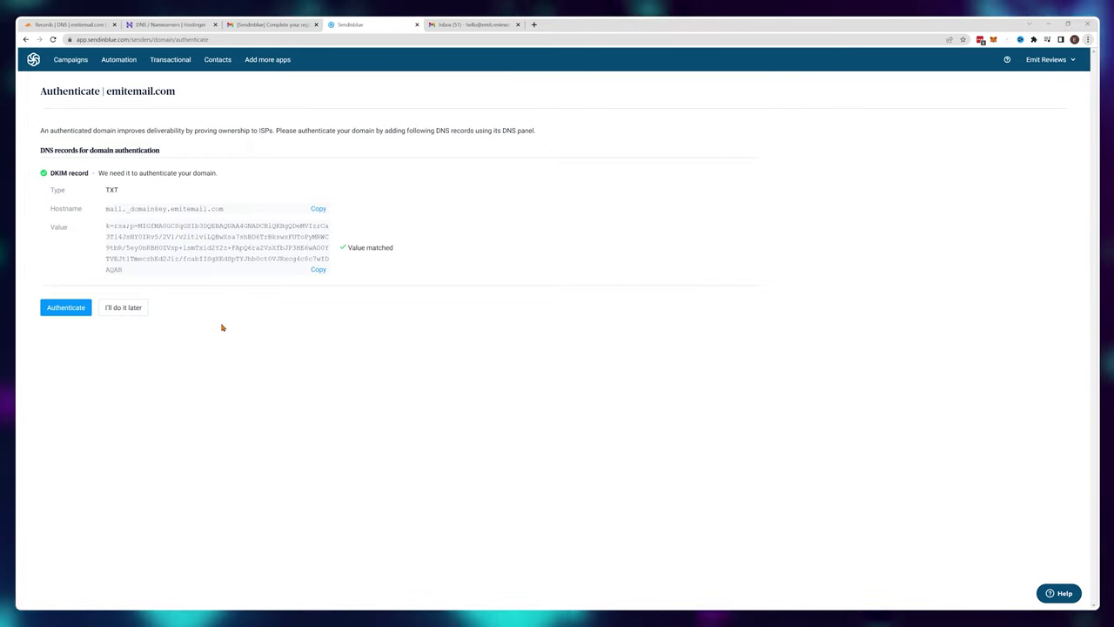
left_click(80, 313)
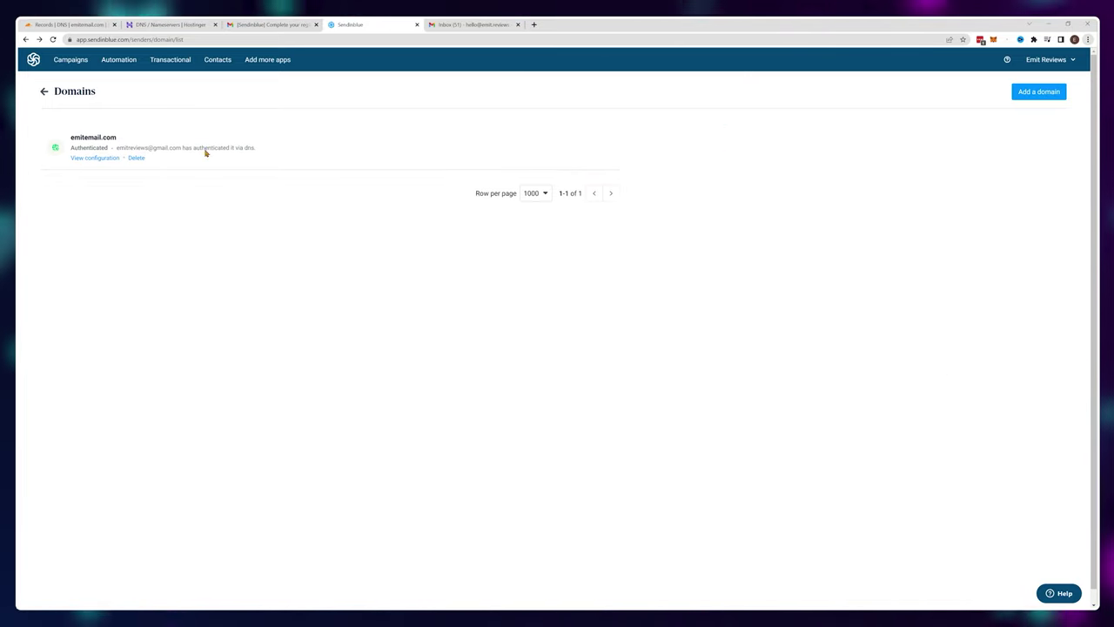
- Generate a 'Gmail Key' SMTP key in SMTP & API settings and copy its value
left_click(43, 94)
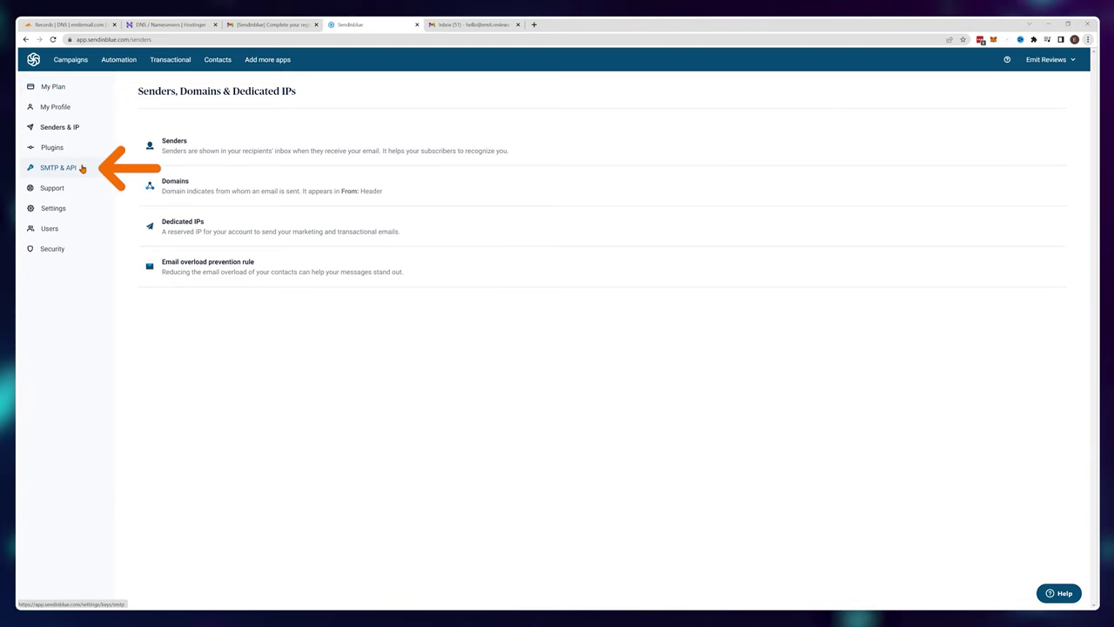
left_click(82, 168)
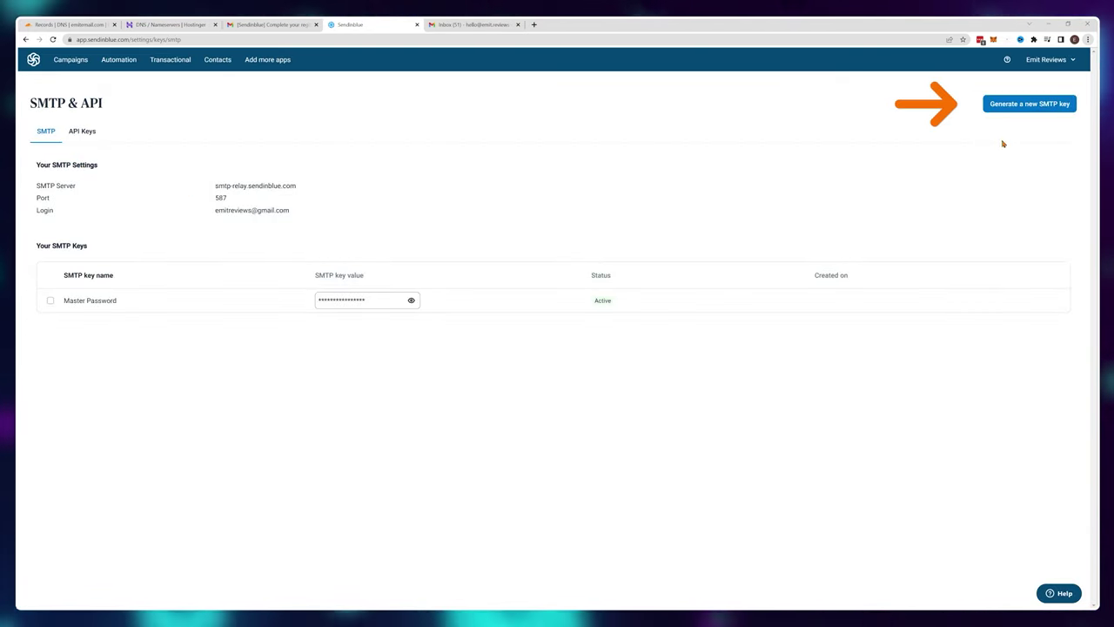
left_click(1031, 105)
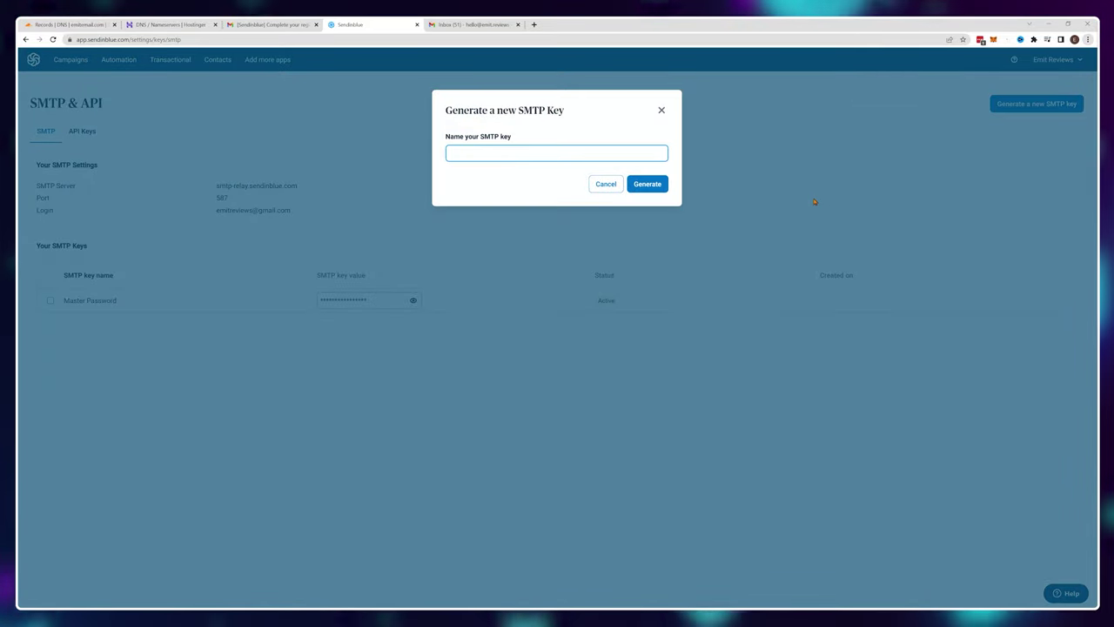
left_click(650, 185)
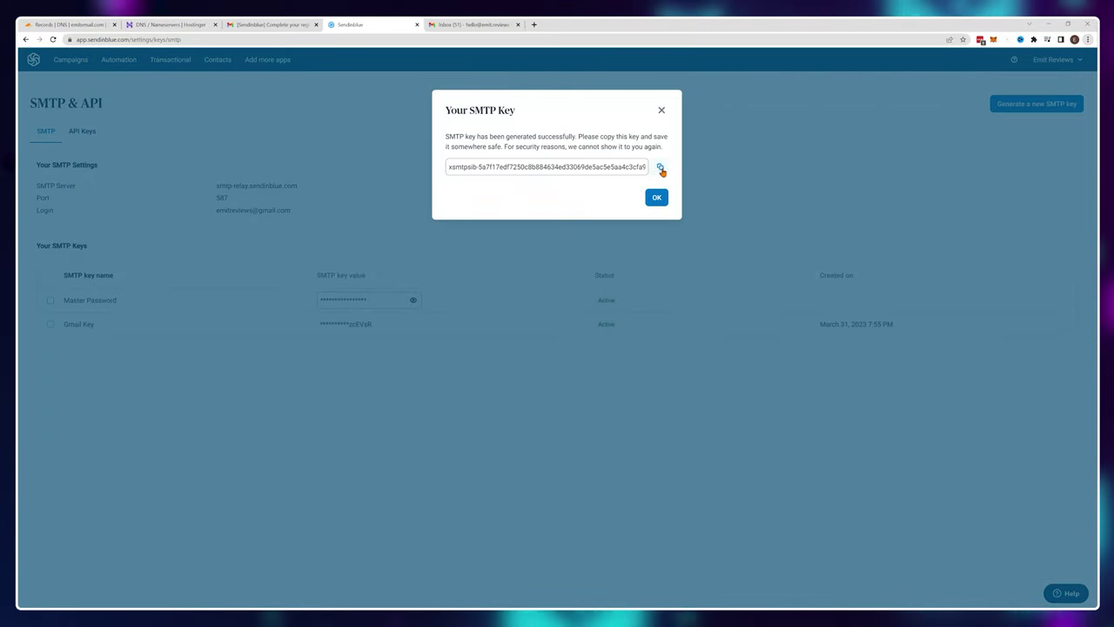
left_click(660, 168)
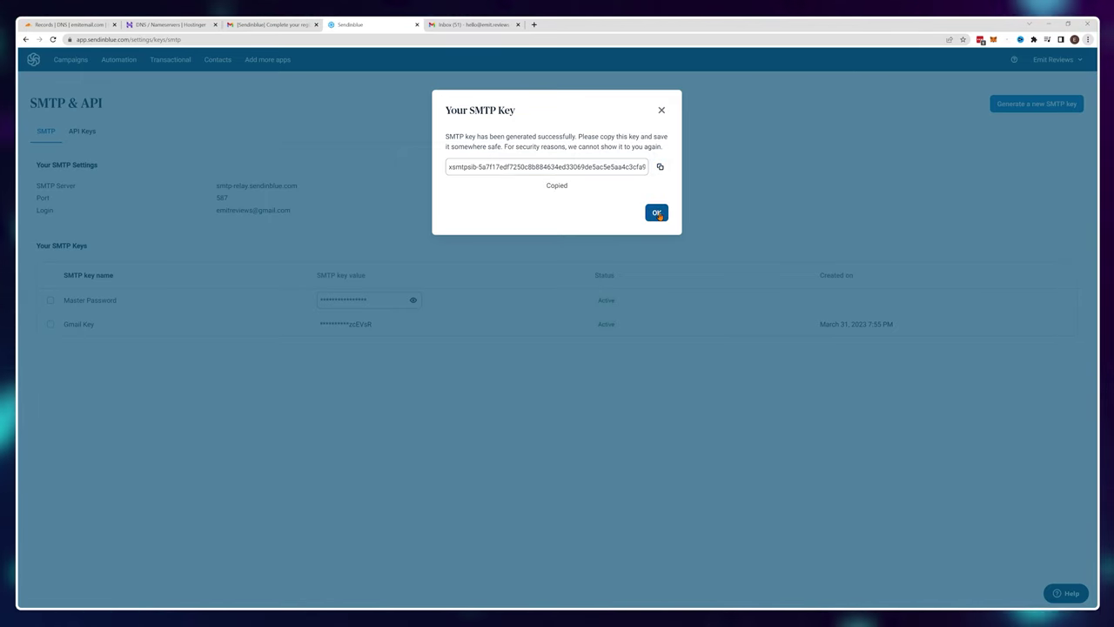
left_click(658, 214)
left_click(279, 24)
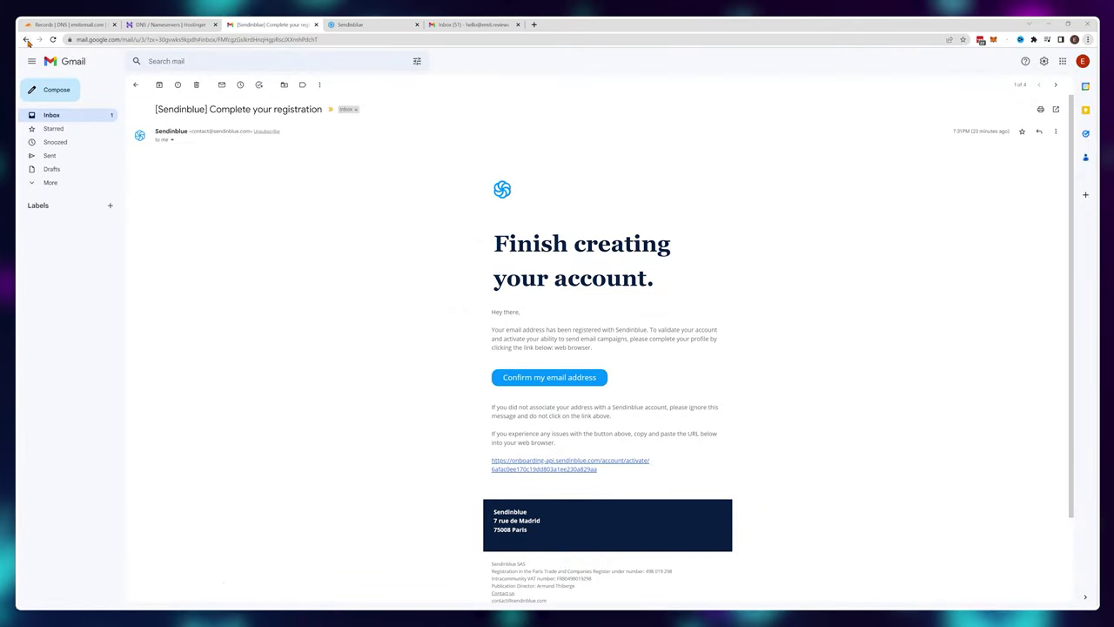
key("u")
left_click(1043, 62)
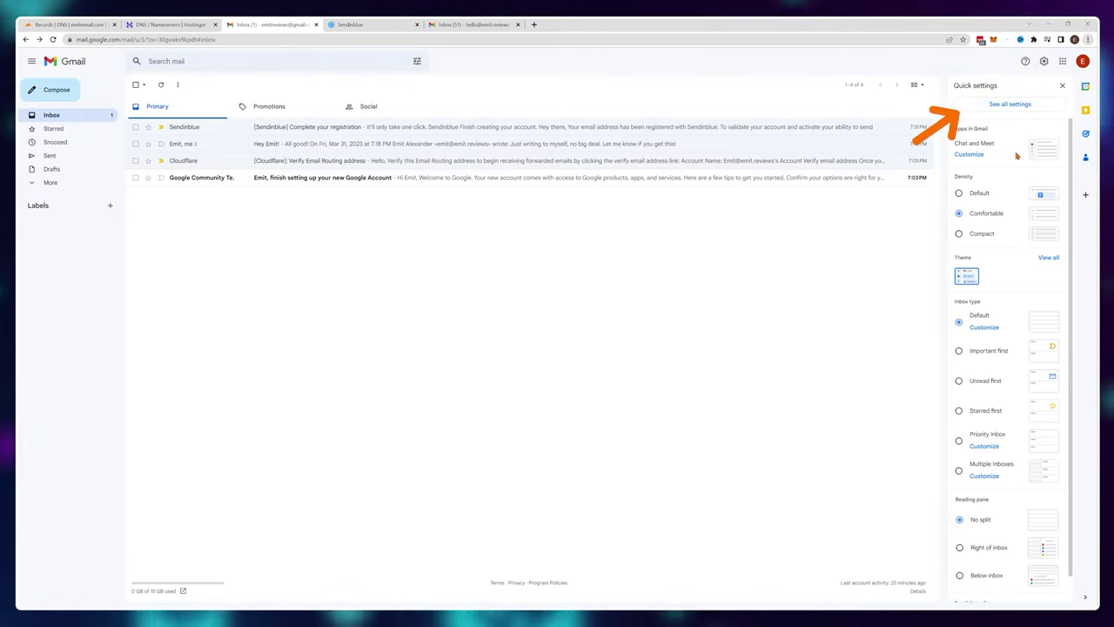
left_click(1009, 103)
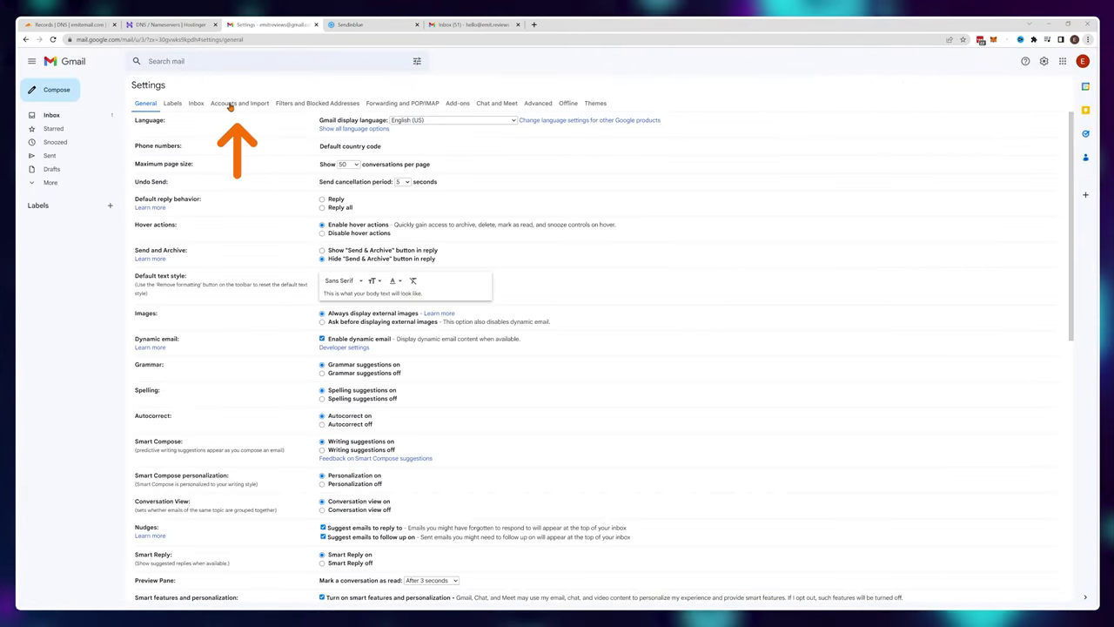
left_click(232, 103)
left_click(385, 213)
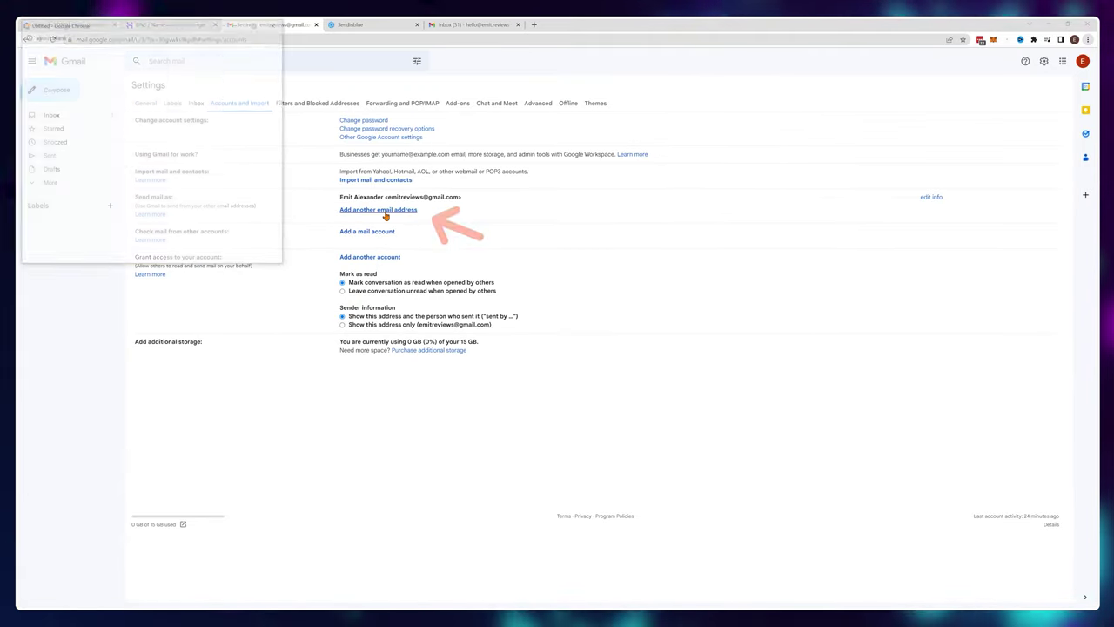
left_click_drag(170, 31, 481, 140)
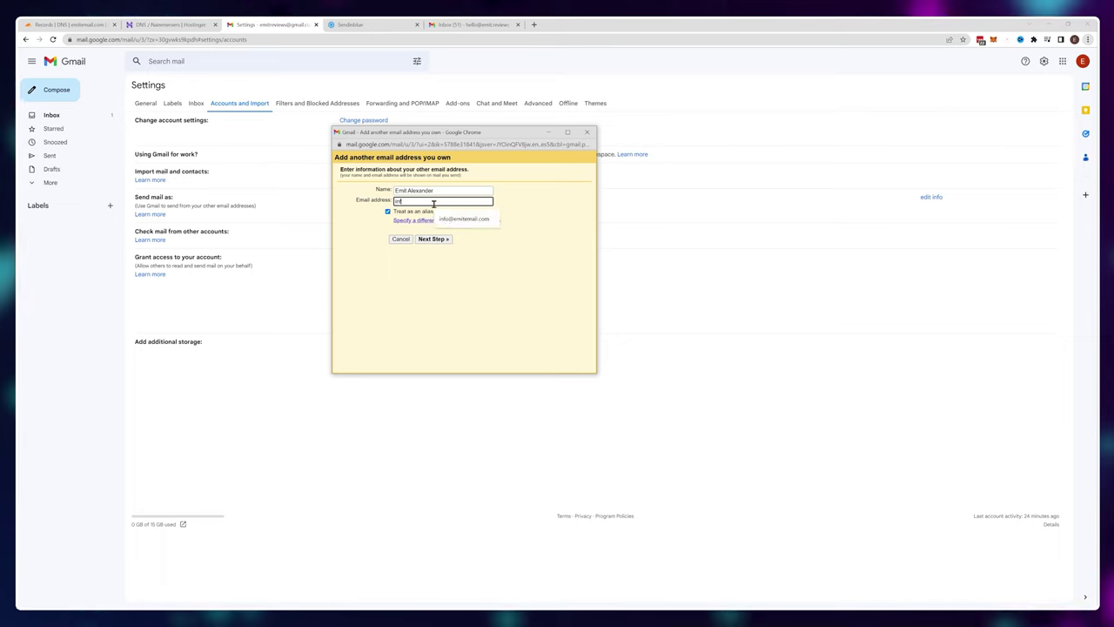
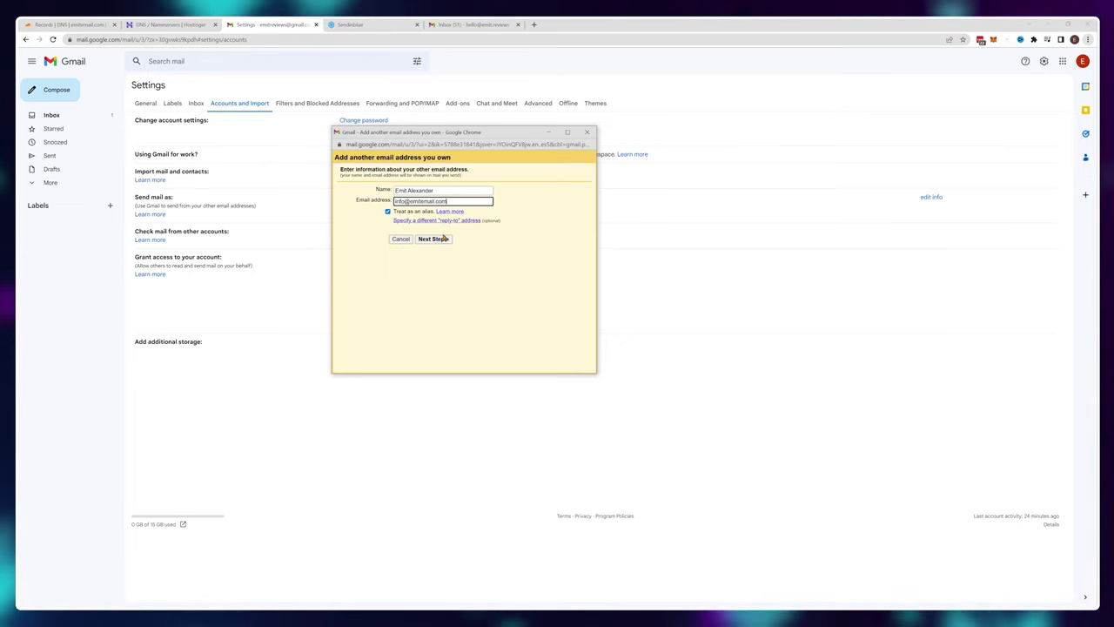
left_click(440, 240)
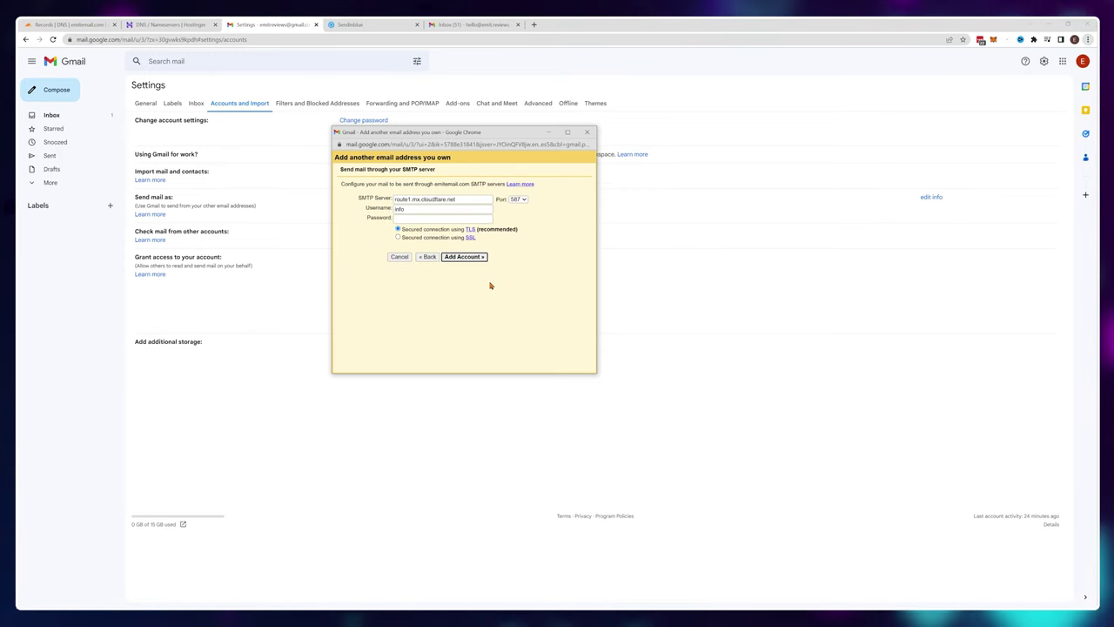
- Copy Sendinblue's SMTP server smtp-relay.sendinblue.com into Gmail's SMTP setup
left_click(393, 94)
left_click(348, 24)
key("alt+Tab")
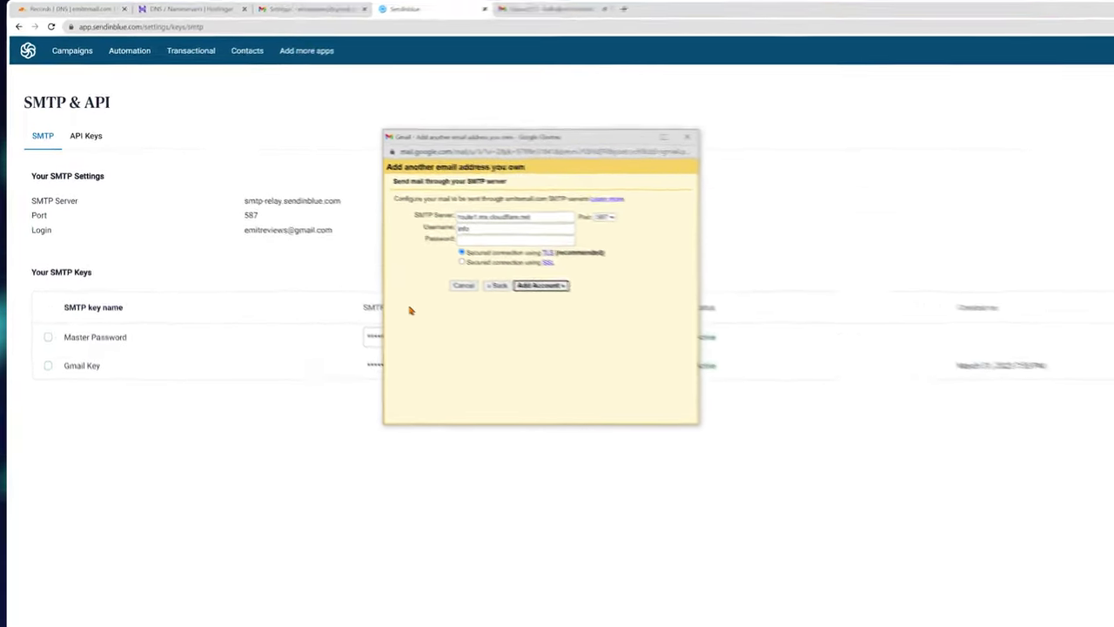
left_click_drag(340, 200, 267, 204)
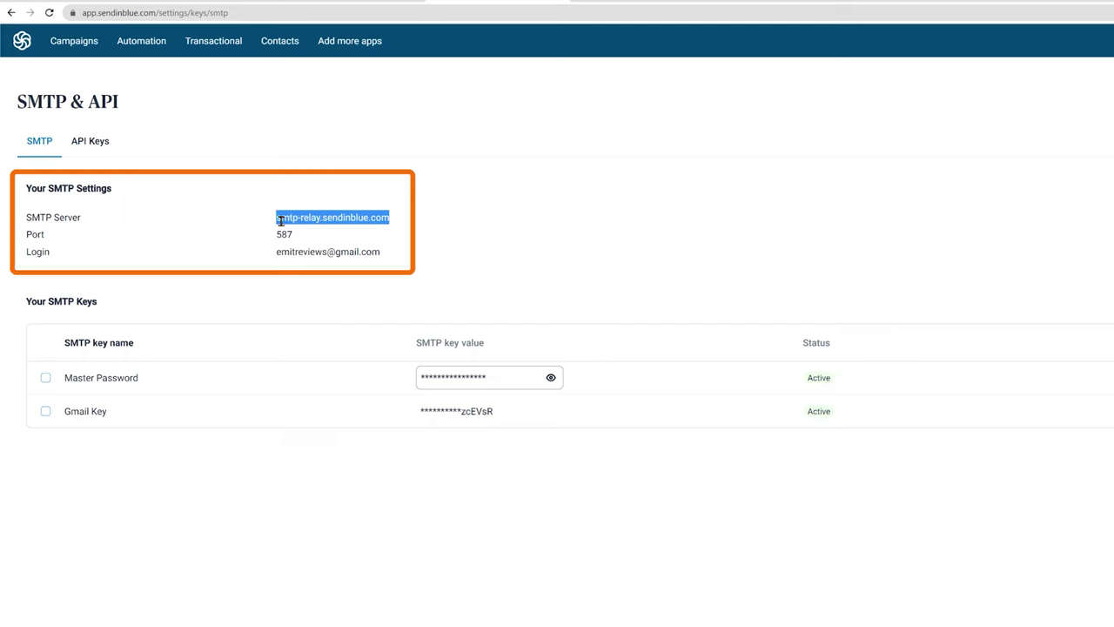
left_click(337, 231)
key("alt+Tab")
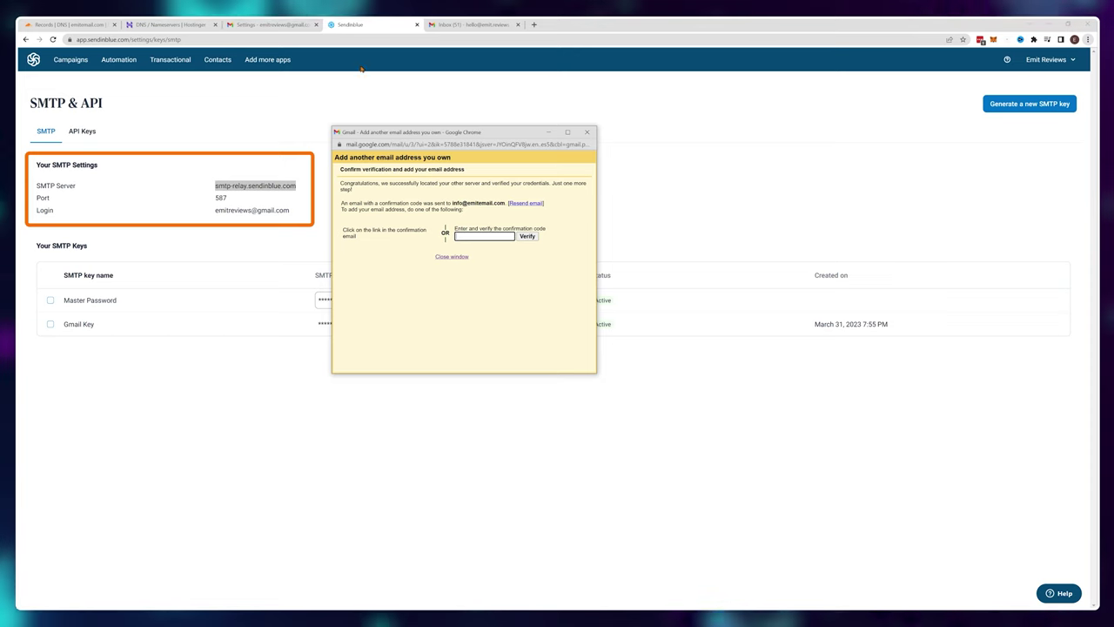
left_click(270, 24)
- Copy the code from the Gmail Confirmation email and verify the send-as address with it
left_click(51, 114)
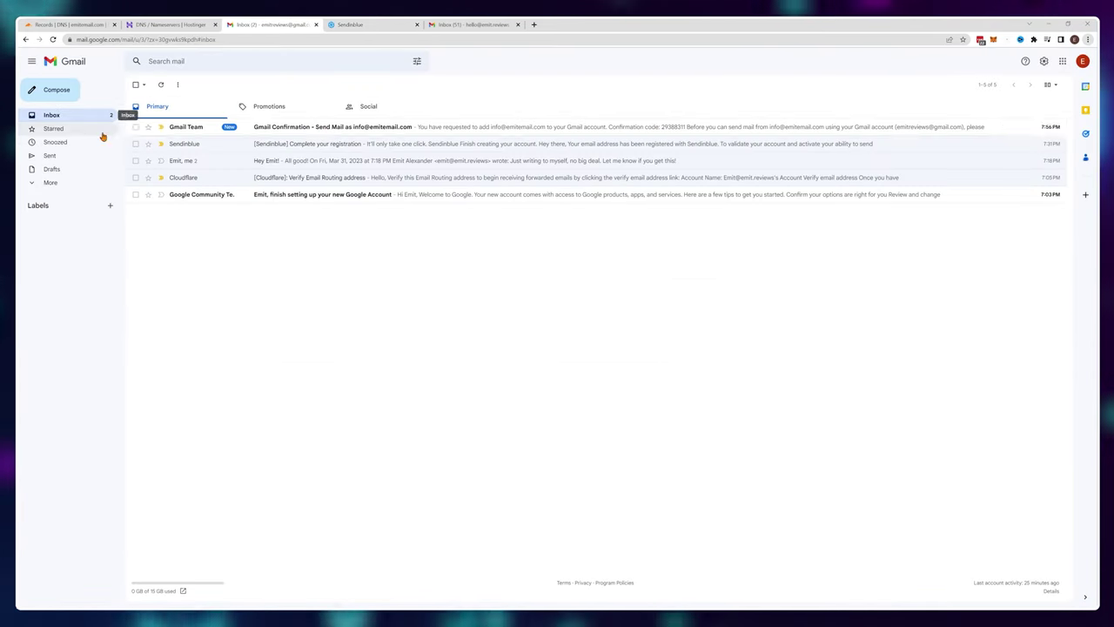
left_click(328, 129)
double_click(185, 267)
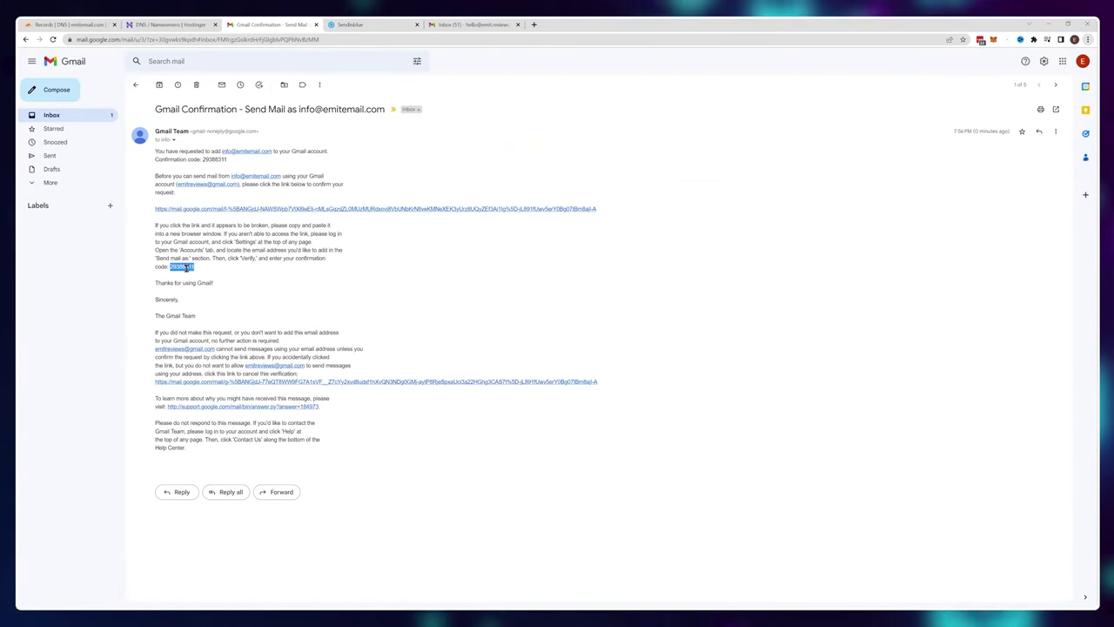
key("ctrl+c")
key("alt+Tab")
right_click(484, 236)
left_click(525, 289)
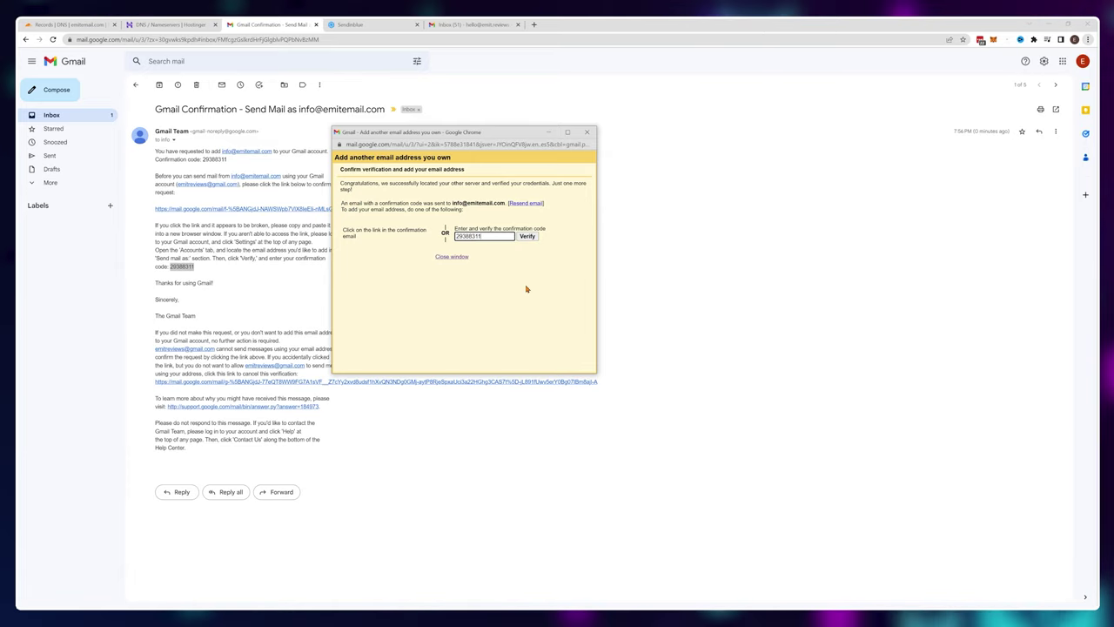
left_click(527, 235)
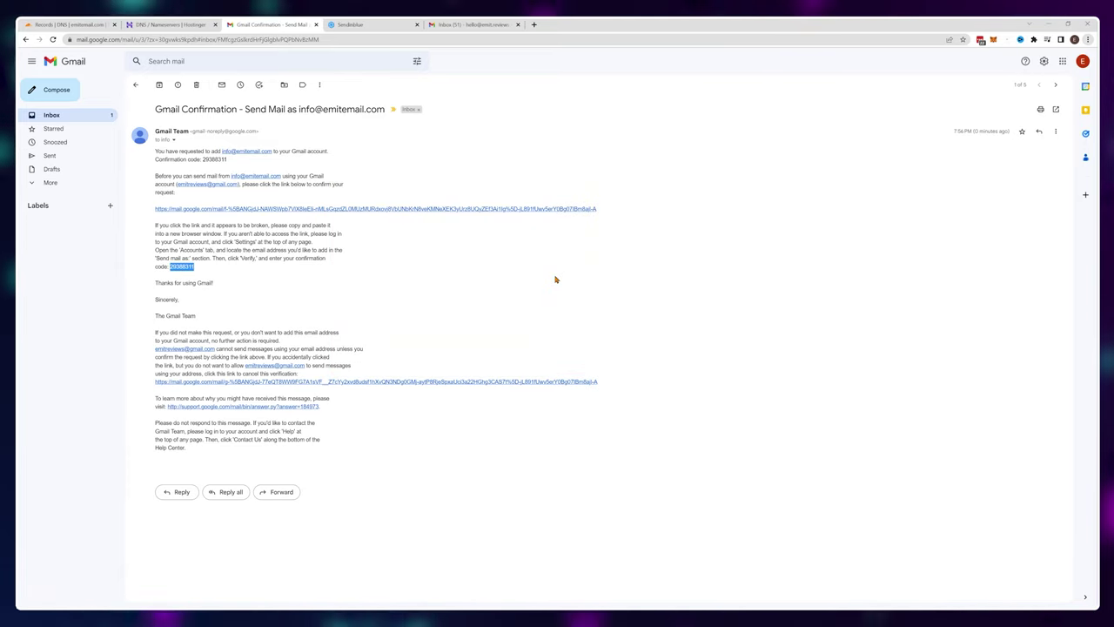
- Start a new message sent from the custom-domain address
left_click(51, 116)
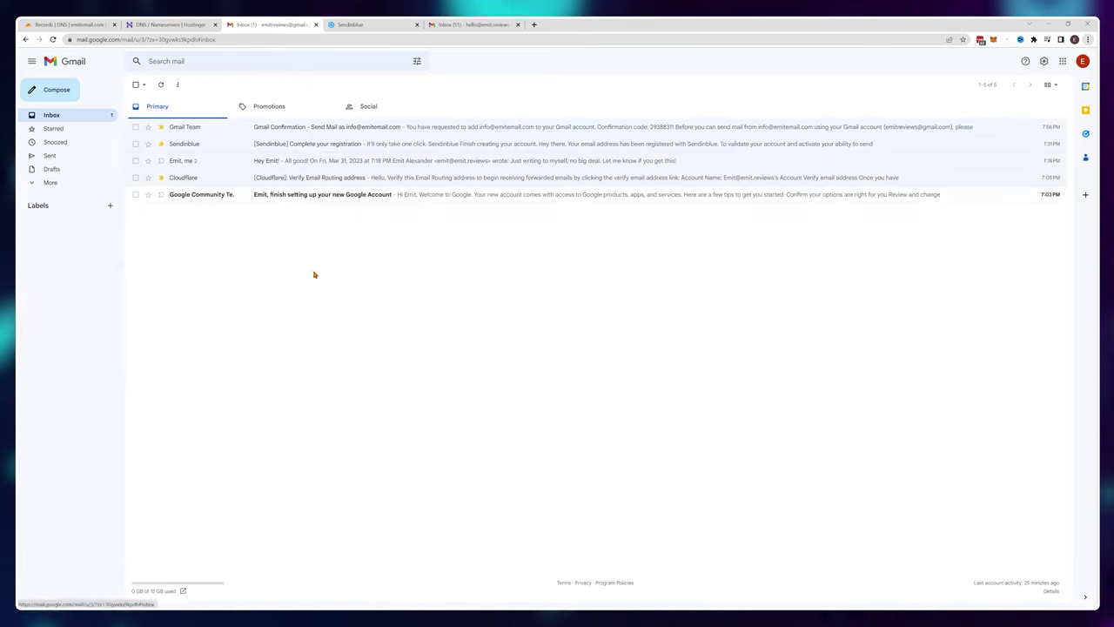
left_click(59, 91)
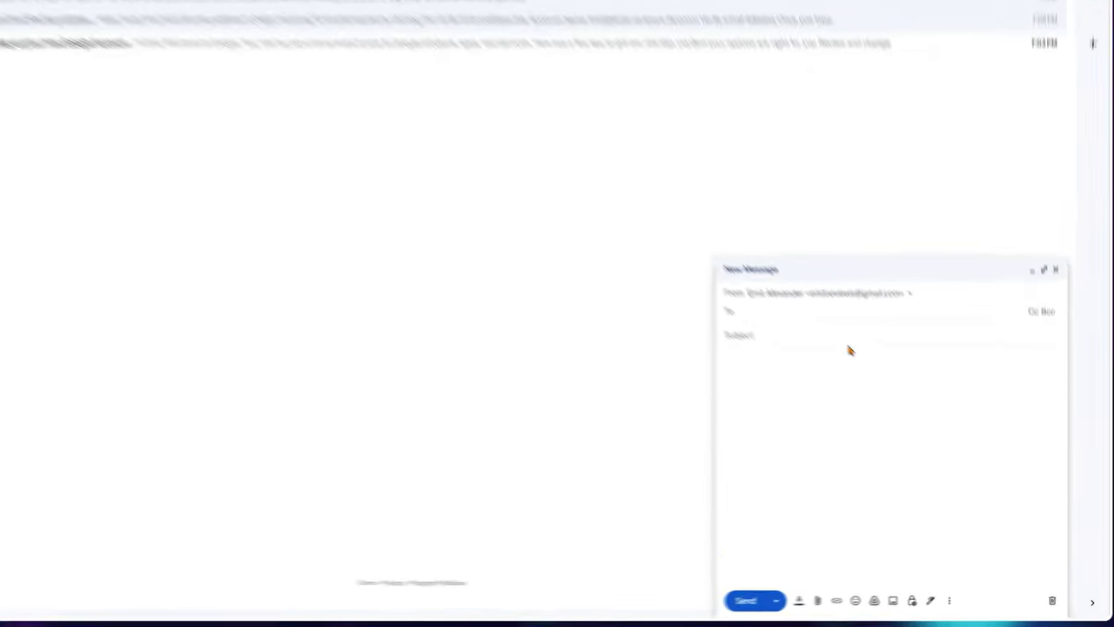
left_click(910, 294)
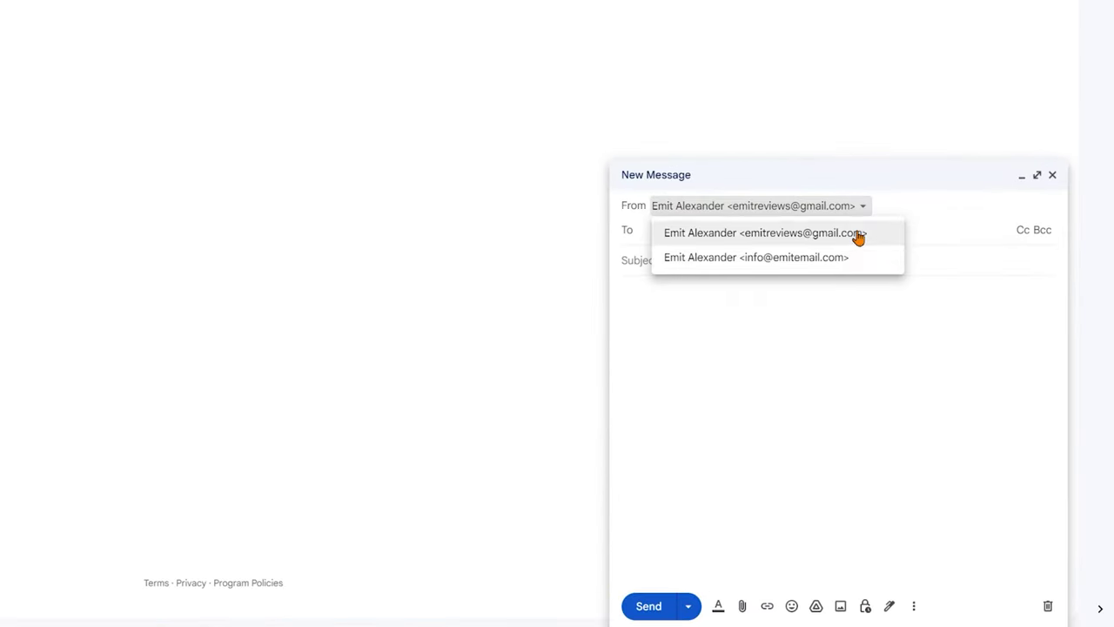
left_click(799, 259)
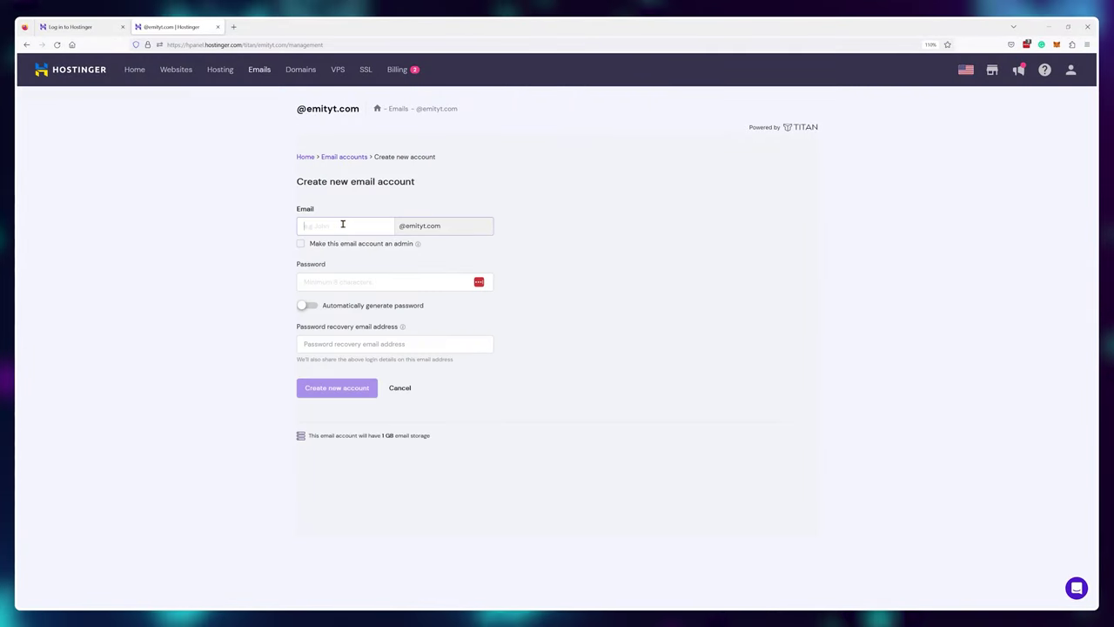
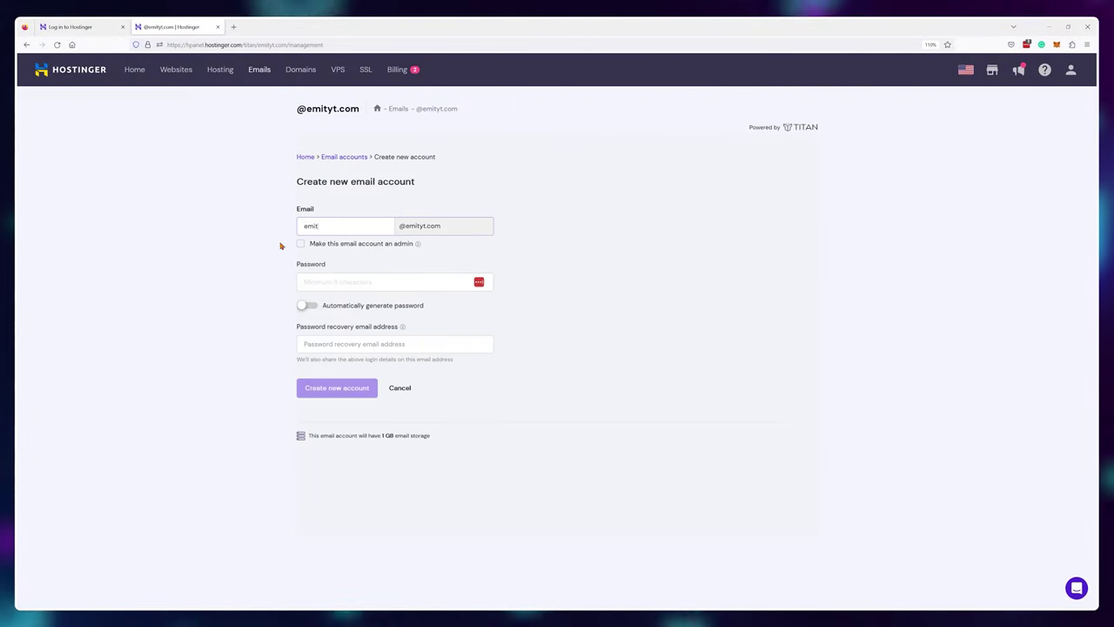
- Create a new emityt.com mailbox with the chosen account name and an auto-generated password
left_click(305, 306)
left_click(322, 388)
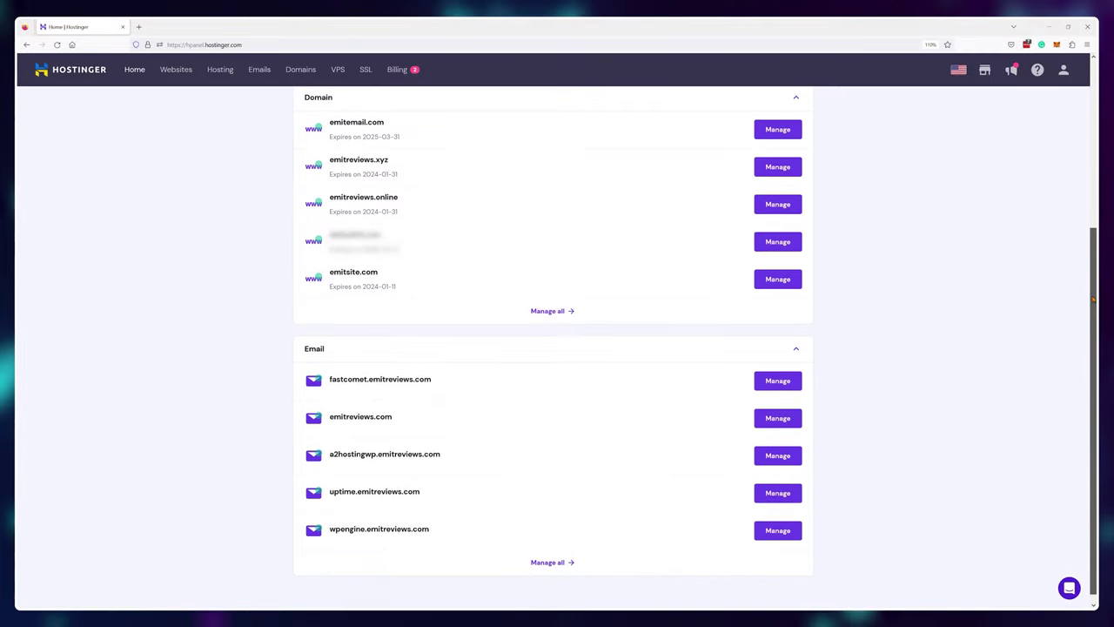
scroll(1088, 226, "up", 3)
scroll(1085, 198, "up", 2)
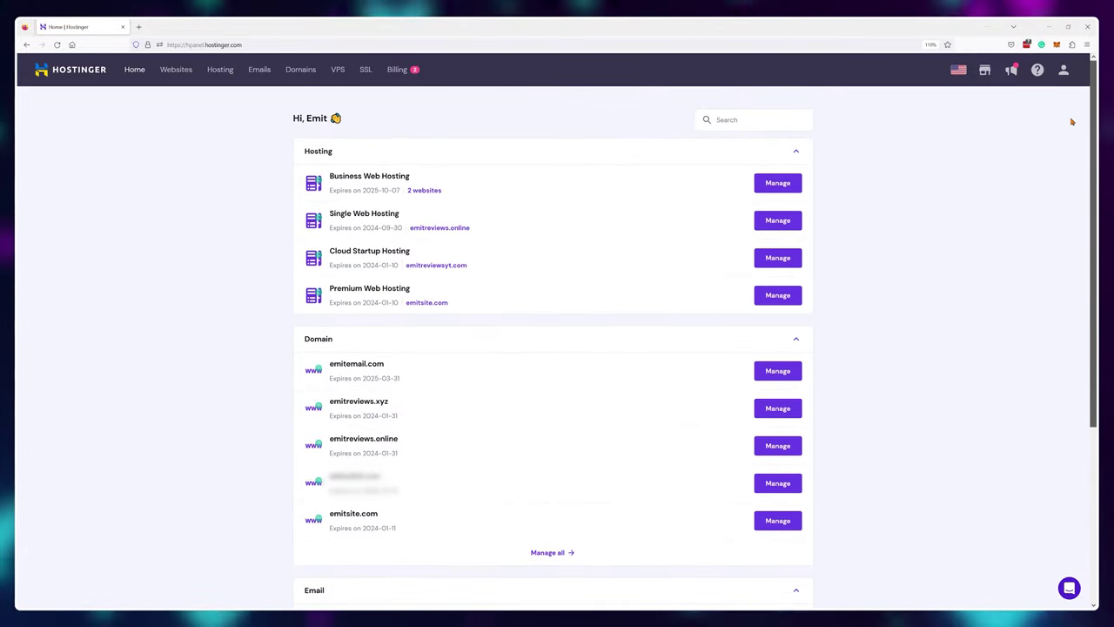